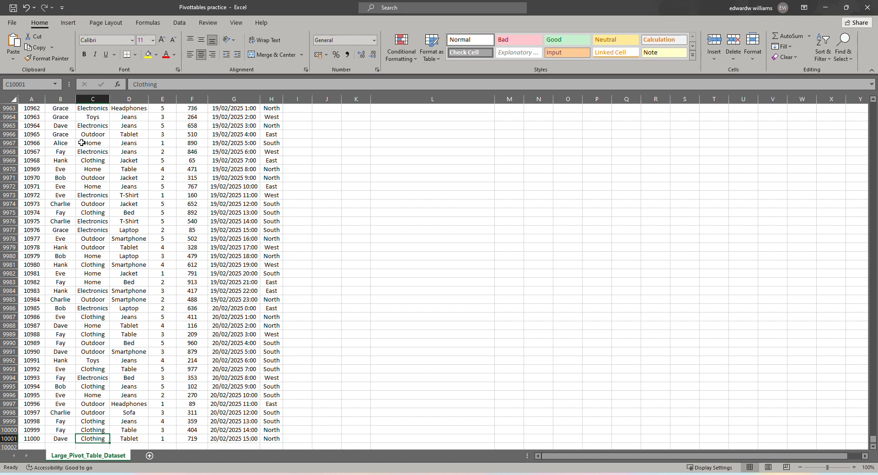
- Insert a PivotTable on a new worksheet, using the Large_Pivot_Table_Dataset range A1:H10001 as its source
{"action": "key", "text": "ctrl+Up"}
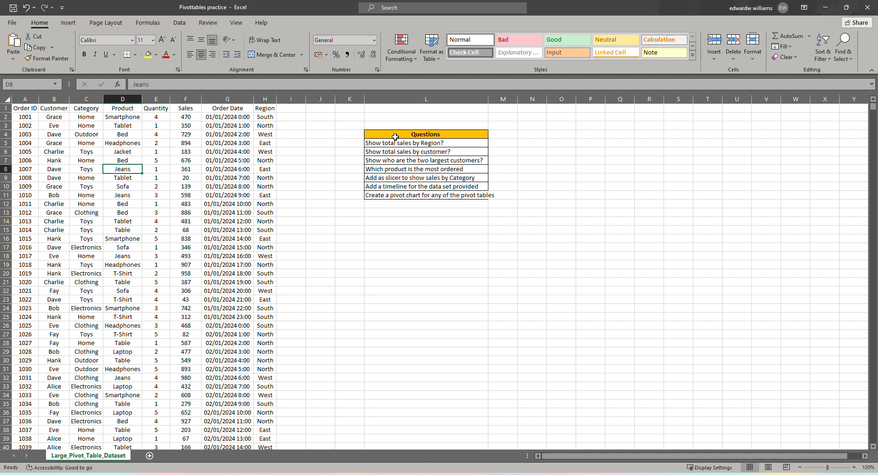
{"action": "left_click_drag", "start_coordinate": [395, 135], "coordinate": [396, 195]}
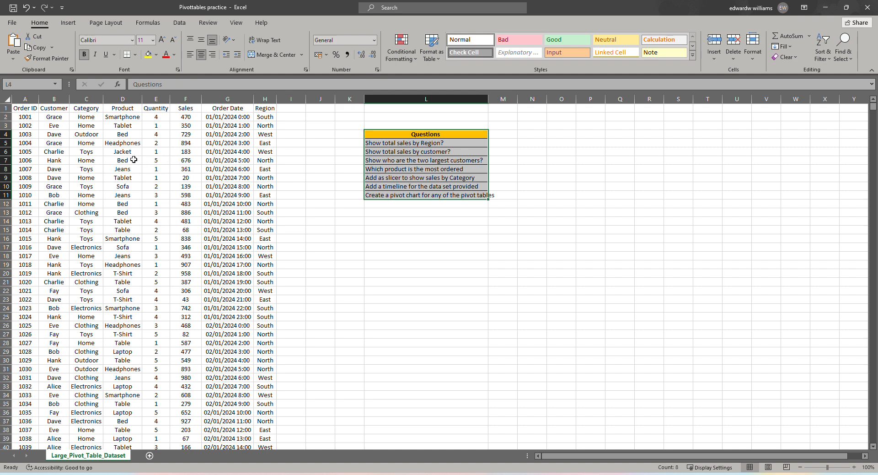
{"action": "left_click", "coordinate": [132, 162]}
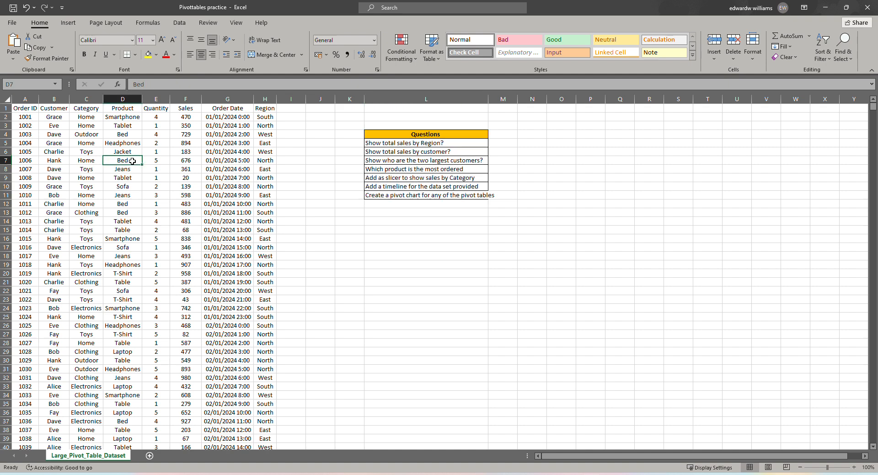
{"action": "left_click", "coordinate": [67, 23]}
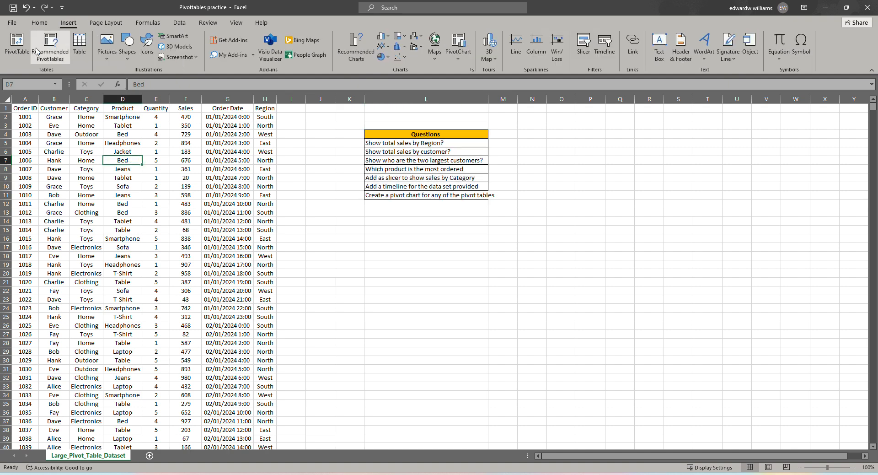
{"action": "left_click", "coordinate": [17, 46]}
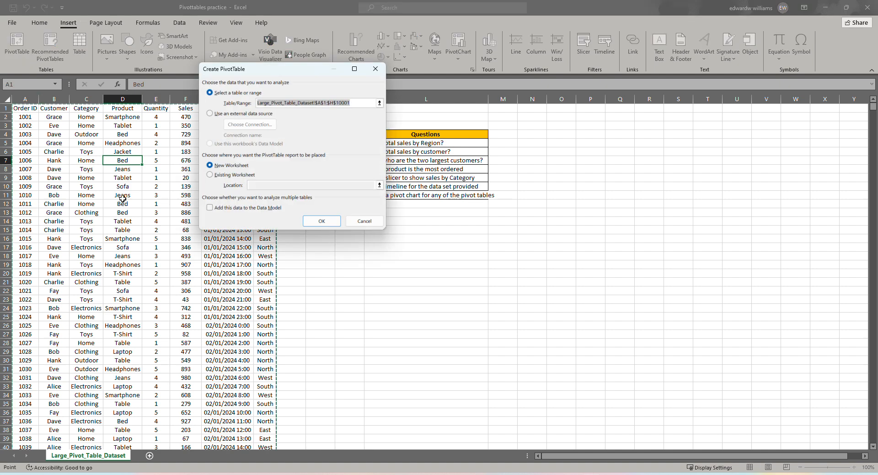
{"action": "left_click", "coordinate": [314, 222]}
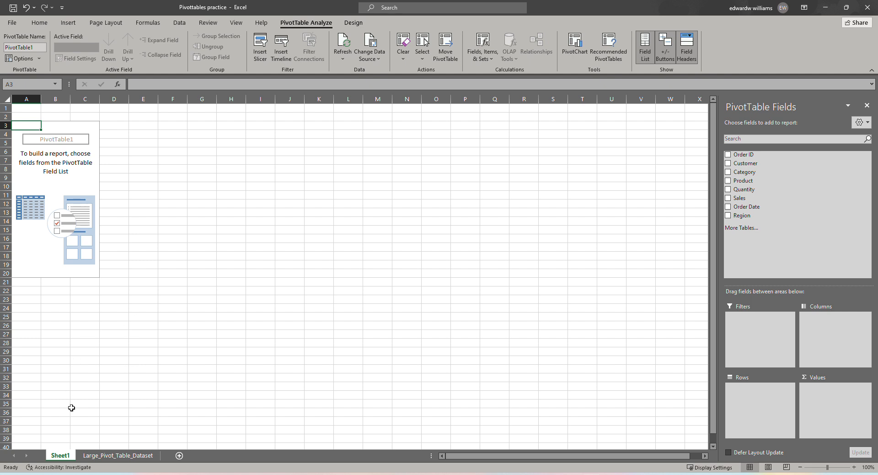
- Rename the new worksheet as "Pivot table"
{"action": "double_click", "coordinate": [58, 455]}
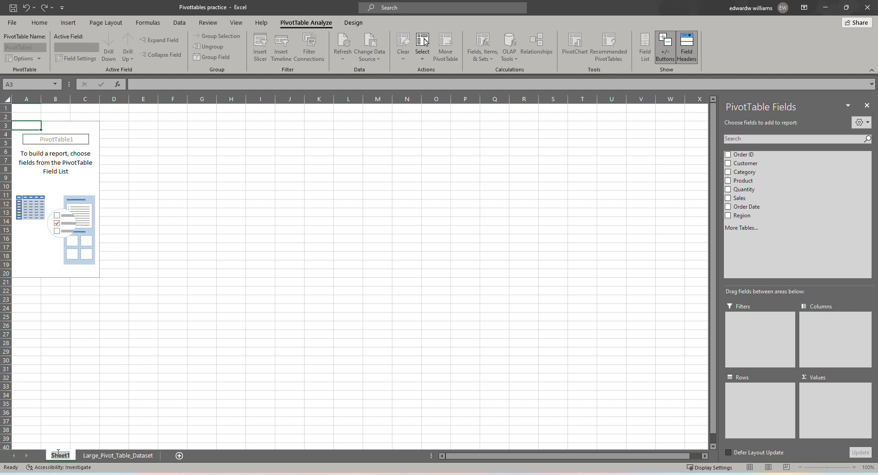
{"action": "type", "text": "Pivot"}
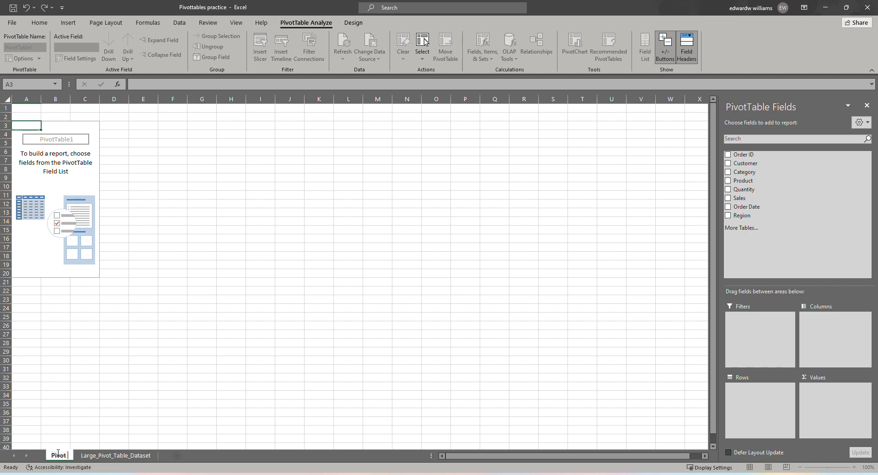
{"action": "type", "text": " table"}
{"action": "key", "text": "Return"}
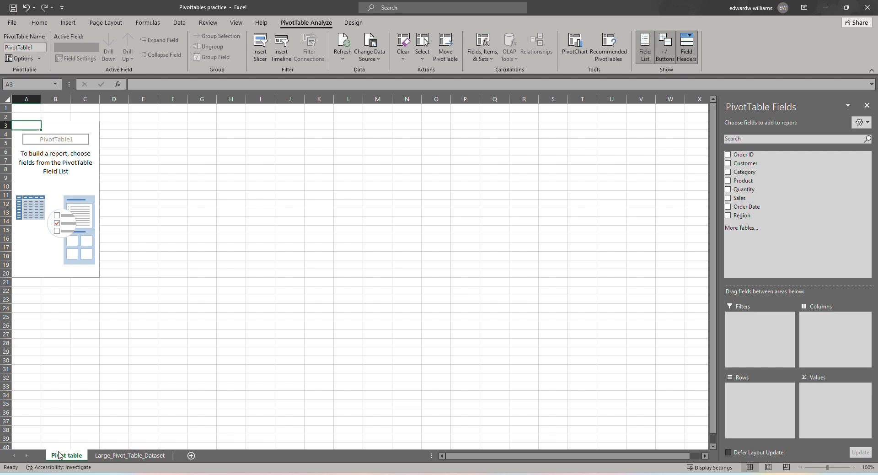
- Copy the Questions list from the dataset sheet to cell L5 of the Pivot table sheet and fit column L to its text
{"action": "left_click", "coordinate": [152, 458]}
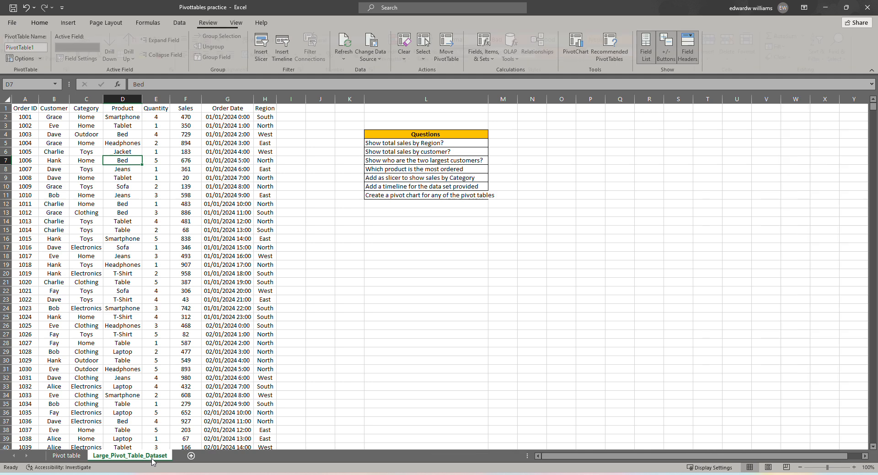
{"action": "left_click_drag", "start_coordinate": [386, 140], "coordinate": [396, 196]}
{"action": "key", "text": "ctrl+c"}
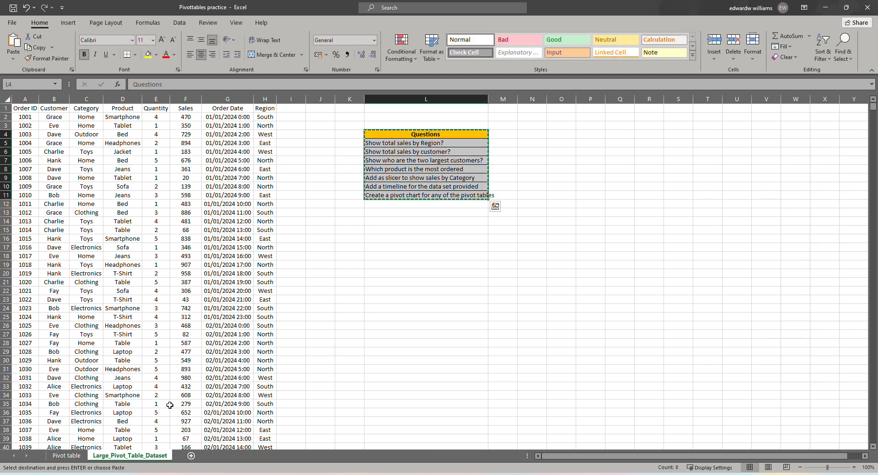
{"action": "left_click", "coordinate": [59, 458]}
{"action": "left_click", "coordinate": [359, 141]}
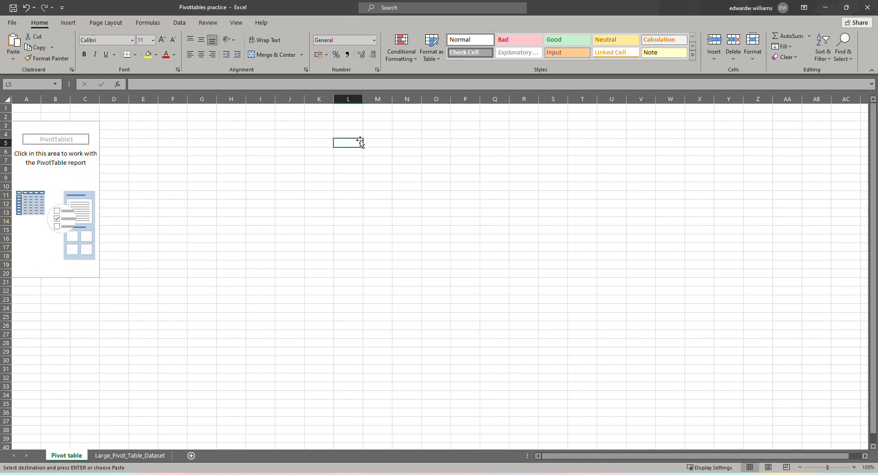
{"action": "key", "text": "ctrl+v"}
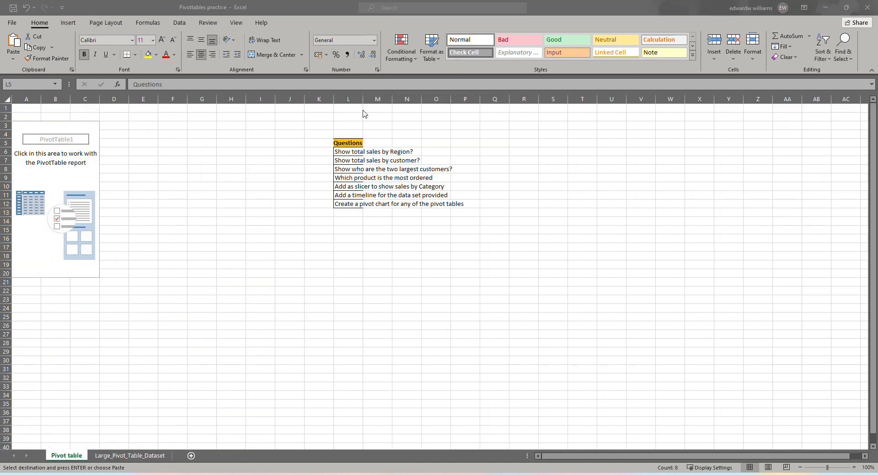
{"action": "left_click", "coordinate": [363, 98]}
{"action": "double_click", "coordinate": [363, 99]}
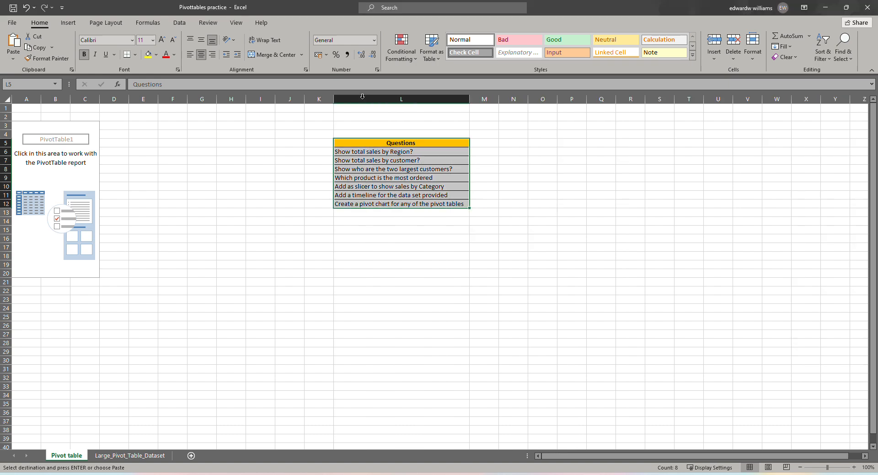
{"action": "left_click", "coordinate": [360, 153]}
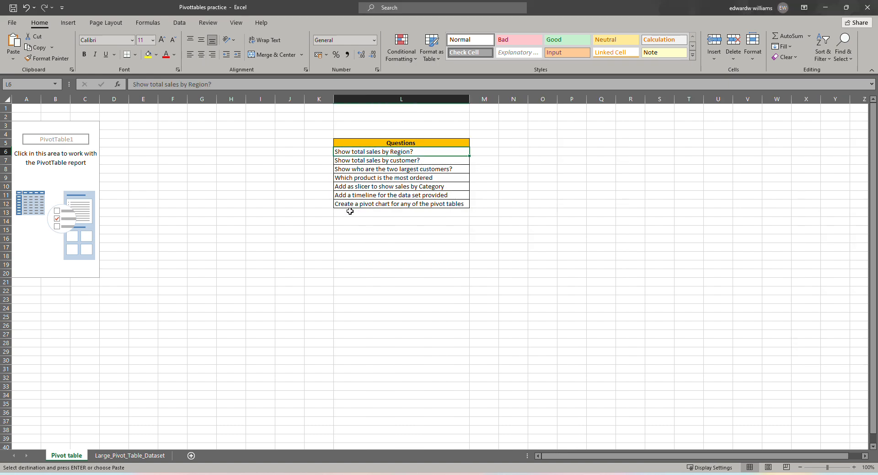
- Build the PivotTable with Region as rows and the sum of Sales as values
{"action": "left_click", "coordinate": [44, 174]}
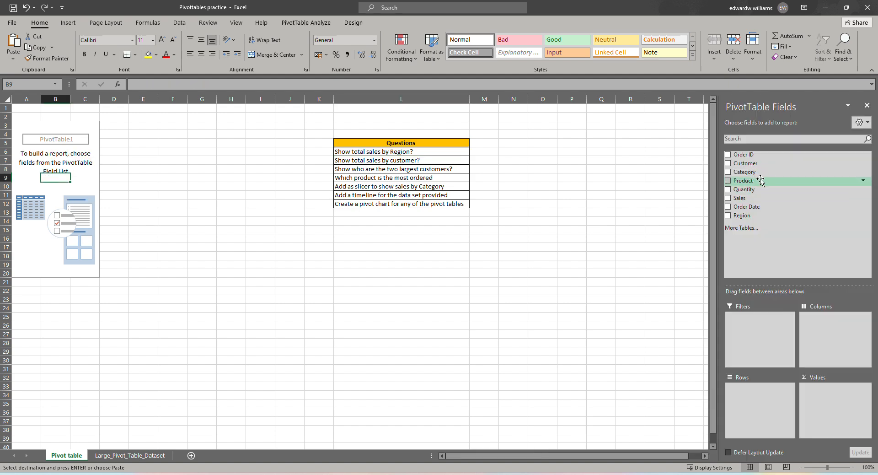
{"action": "left_click_drag", "start_coordinate": [752, 216], "coordinate": [757, 397]}
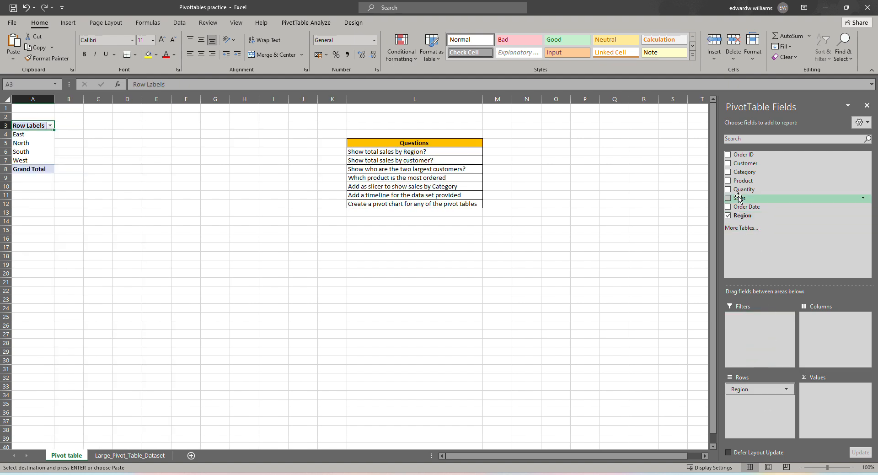
{"action": "left_click_drag", "start_coordinate": [740, 198], "coordinate": [824, 398]}
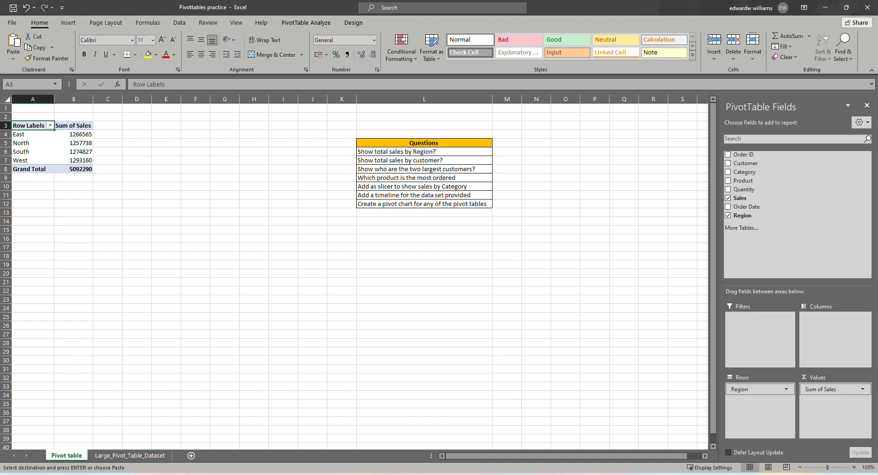
- Apply the comma number style to the Sum of Sales figures, including the grand total
{"action": "left_click_drag", "start_coordinate": [72, 131], "coordinate": [86, 168]}
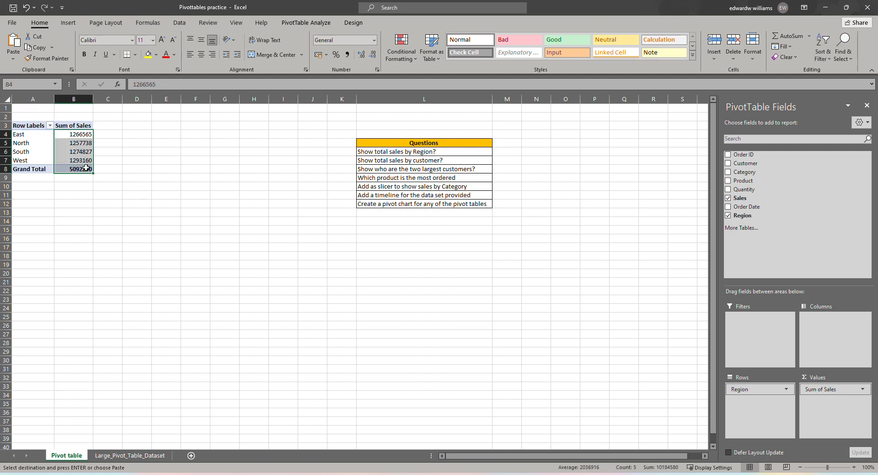
{"action": "left_click", "coordinate": [348, 54]}
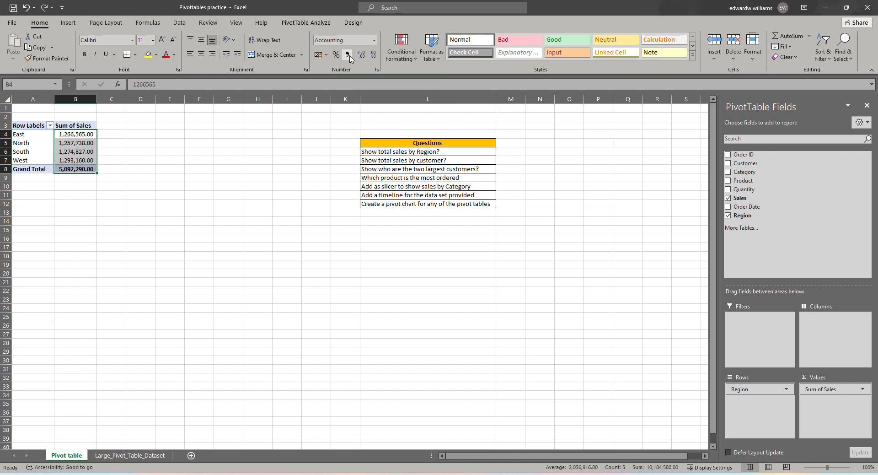
{"action": "left_click", "coordinate": [175, 175]}
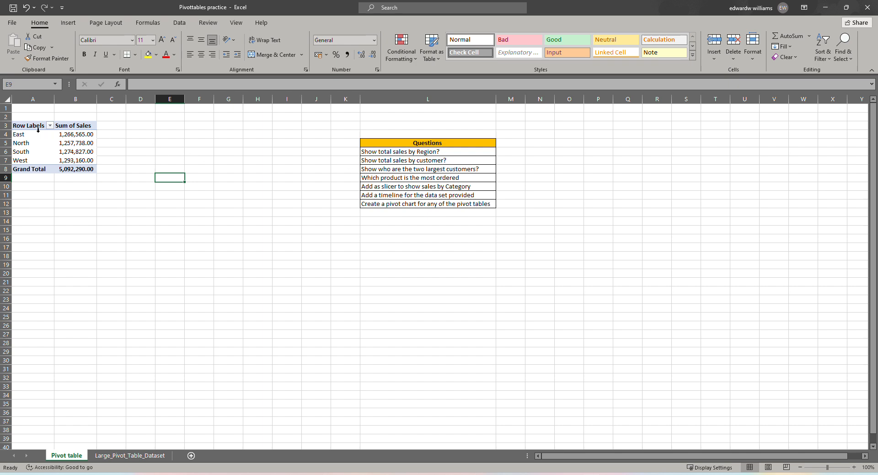
{"action": "left_click", "coordinate": [144, 456]}
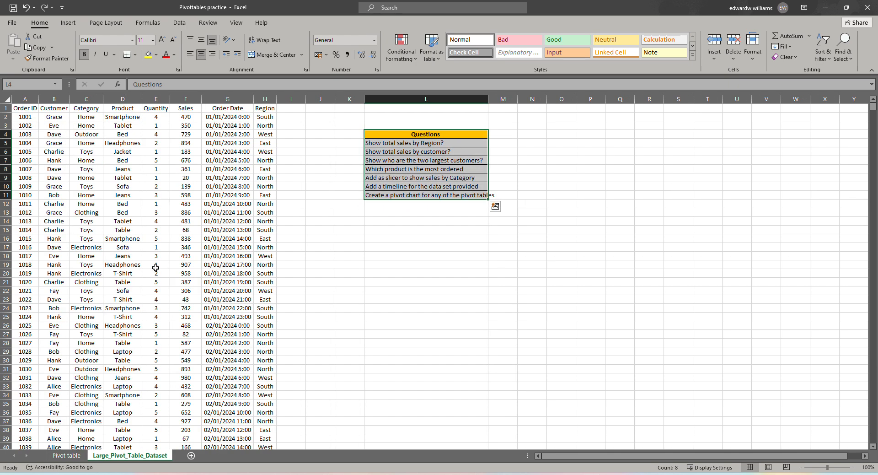
{"action": "left_click", "coordinate": [150, 253]}
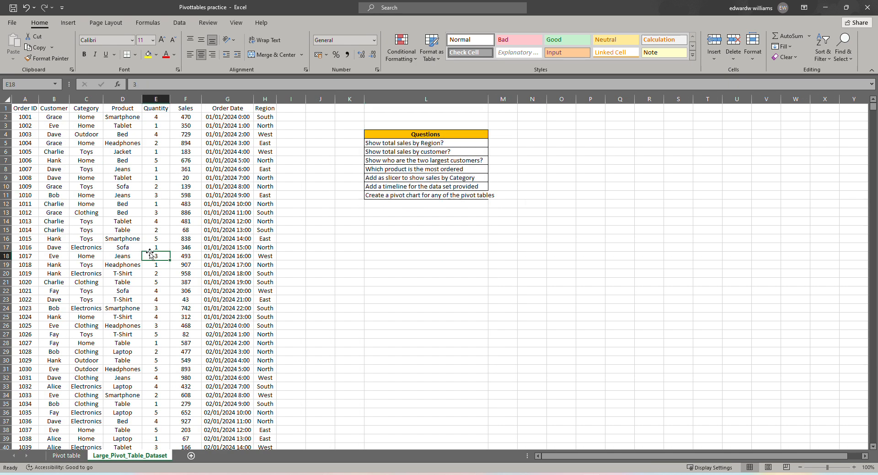
{"action": "left_click", "coordinate": [67, 456]}
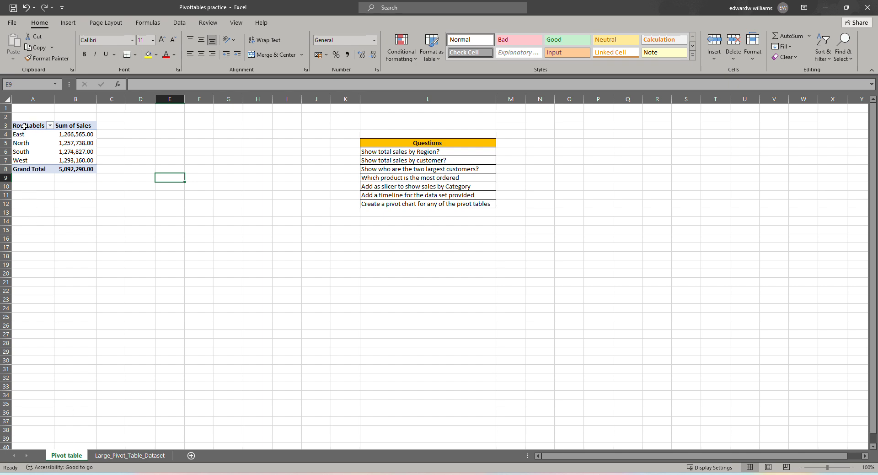
- Copy the whole sales-by-region PivotTable and paste a duplicate at cell A11
{"action": "left_click_drag", "start_coordinate": [24, 126], "coordinate": [88, 165]}
{"action": "key", "text": "ctrl+c"}
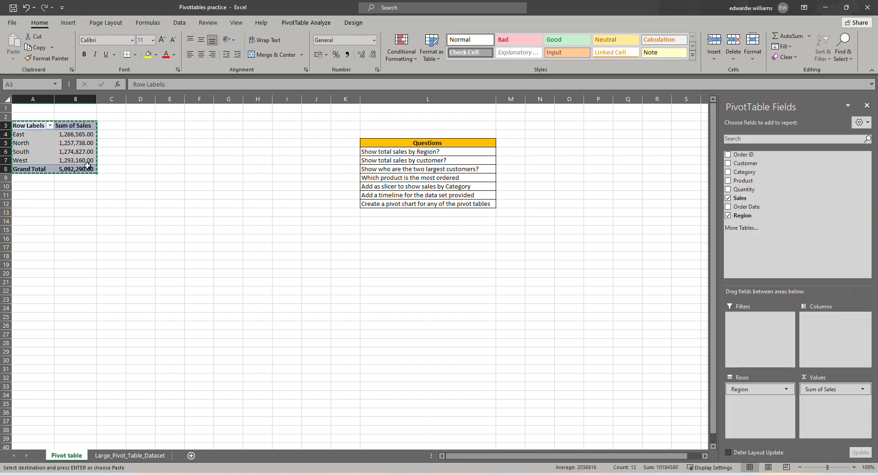
{"action": "left_click", "coordinate": [43, 196]}
{"action": "key", "text": "ctrl+v"}
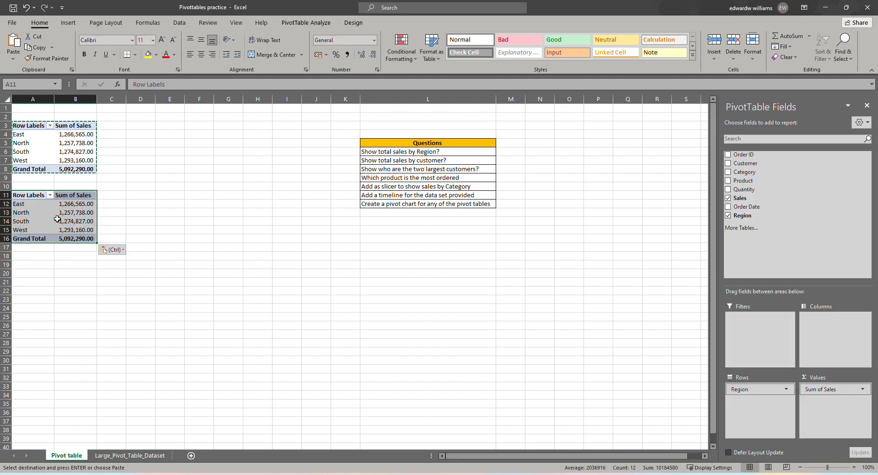
- Replace Region with Customer as the row field of the duplicated PivotTable at A11
{"action": "left_click", "coordinate": [51, 214]}
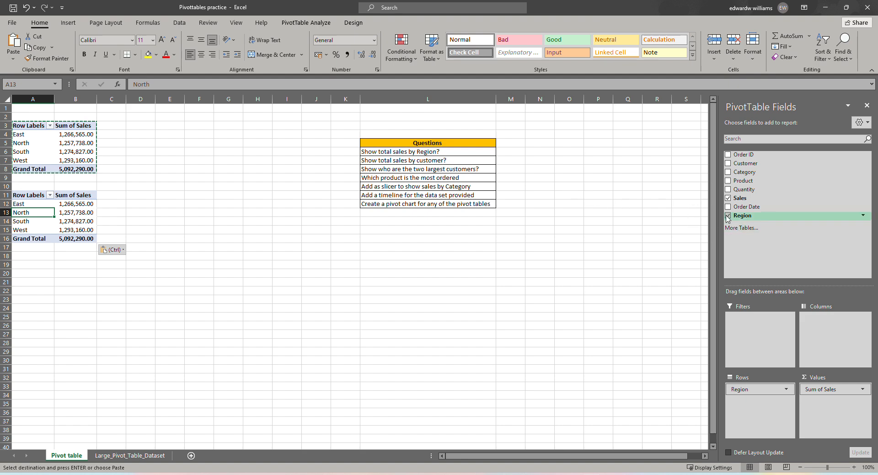
{"action": "left_click", "coordinate": [728, 216]}
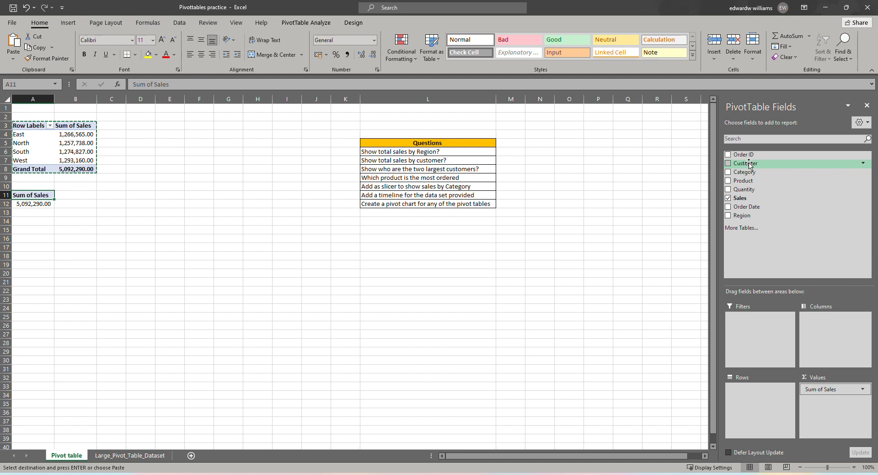
{"action": "left_click_drag", "start_coordinate": [745, 163], "coordinate": [761, 392]}
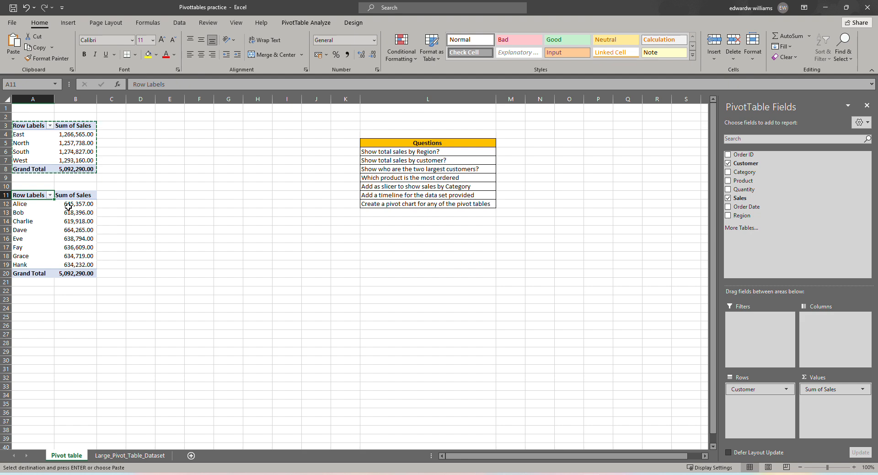
- Filter the customer PivotTable to the top 2 items by Sum of Sales
{"action": "mouse_move", "coordinate": [75, 205]}
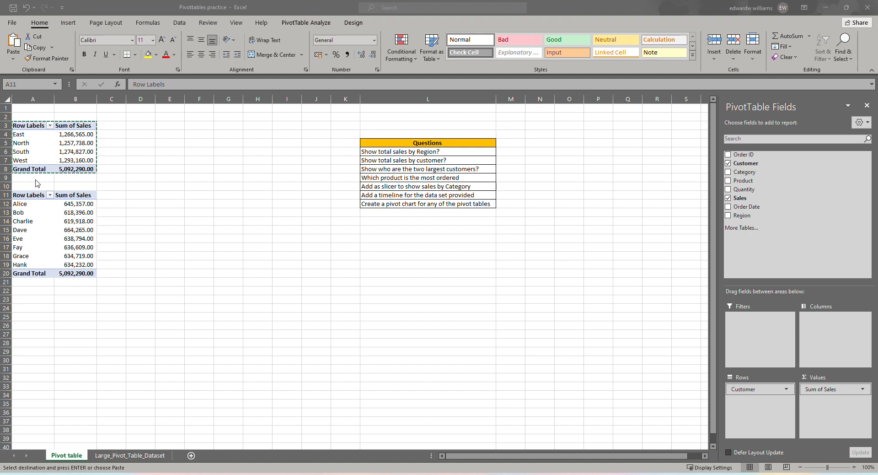
{"action": "left_click", "coordinate": [46, 201]}
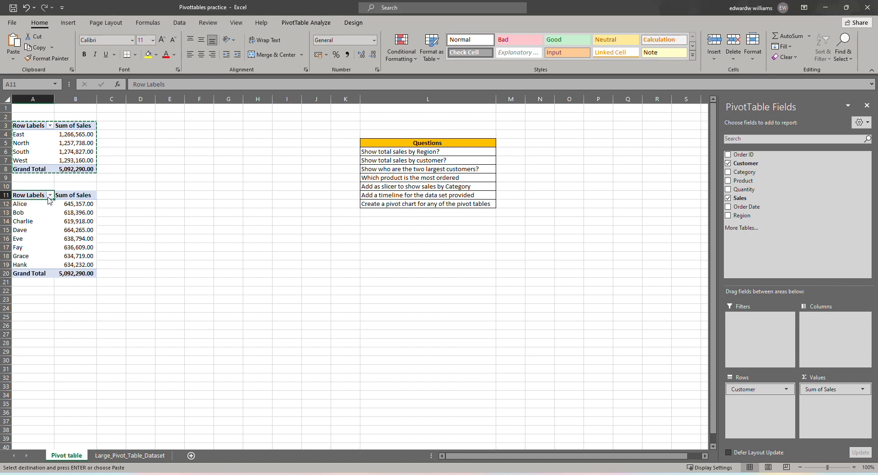
{"action": "left_click", "coordinate": [49, 196]}
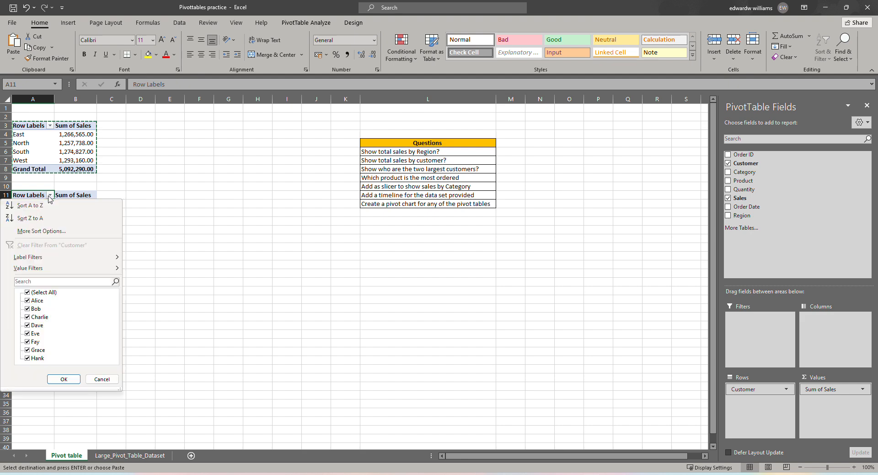
{"action": "mouse_move", "coordinate": [74, 270]}
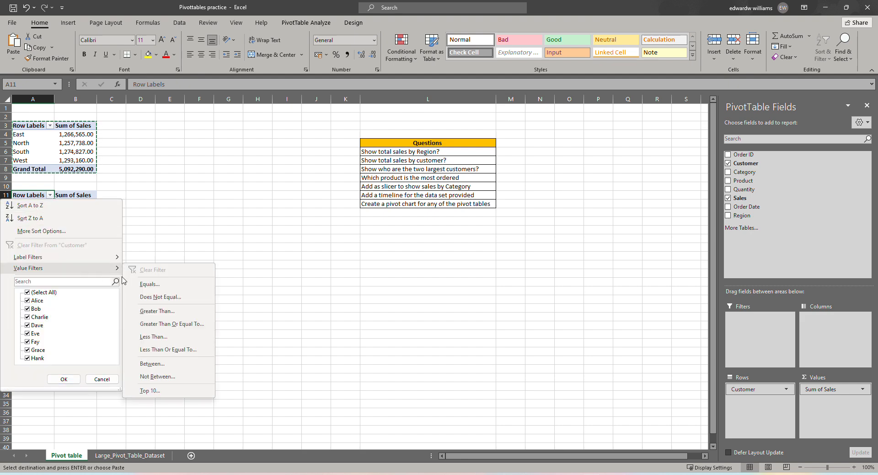
{"action": "left_click", "coordinate": [177, 391]}
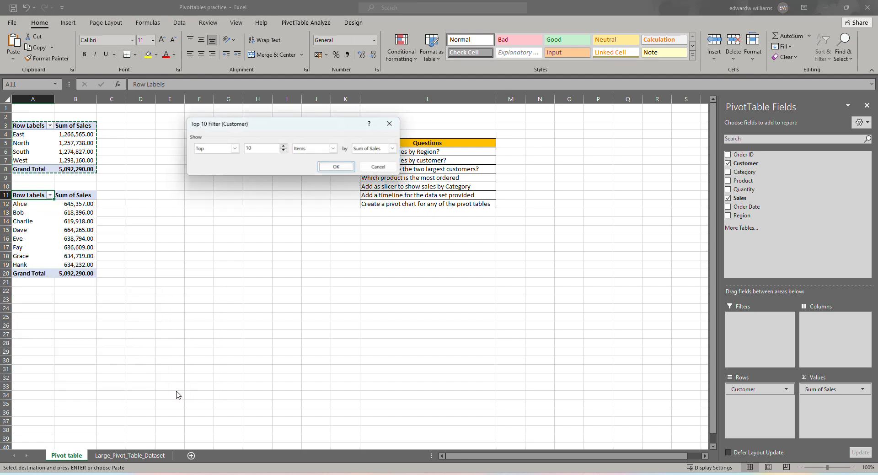
{"action": "double_click", "coordinate": [250, 149]}
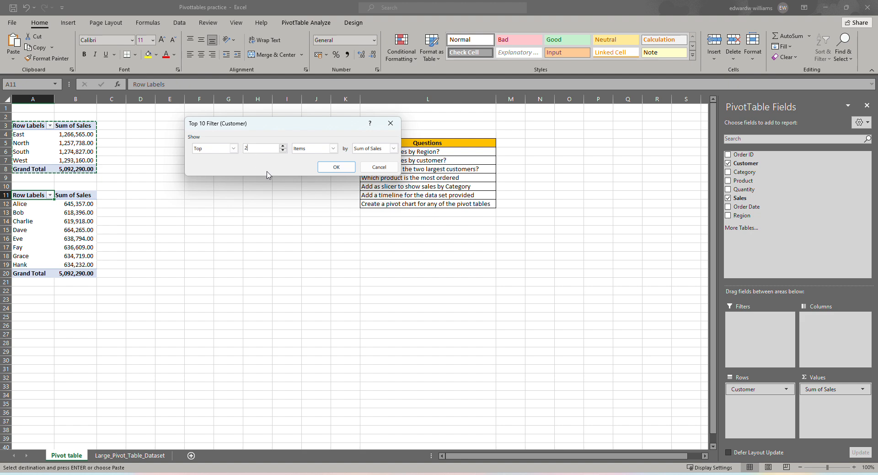
{"action": "left_click", "coordinate": [327, 169]}
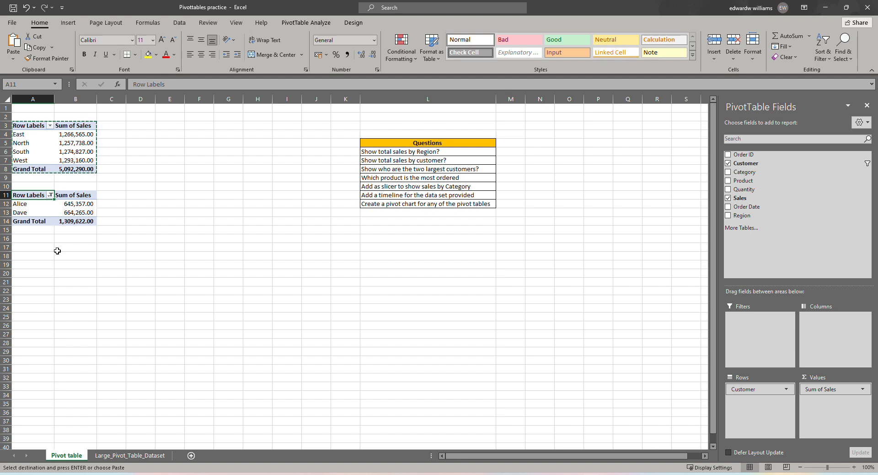
- Copy the whole filtered customer PivotTable and paste a duplicate at cell A17
{"action": "left_click", "coordinate": [379, 180]}
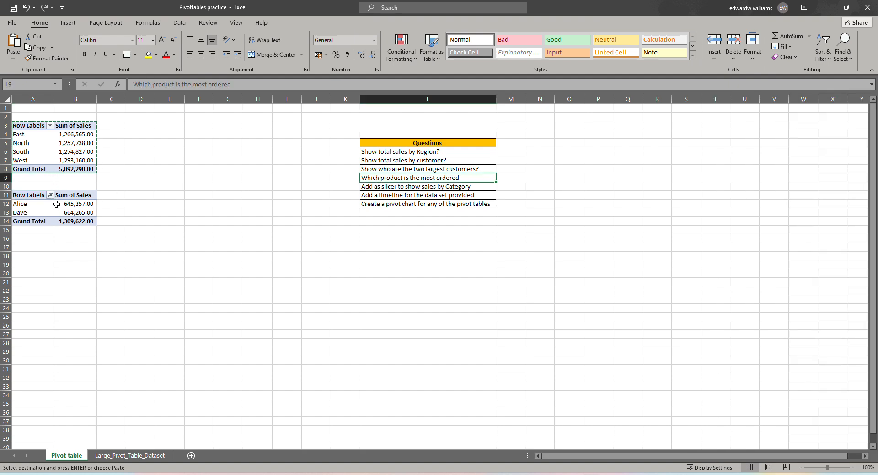
{"action": "left_click_drag", "start_coordinate": [36, 199], "coordinate": [83, 218]}
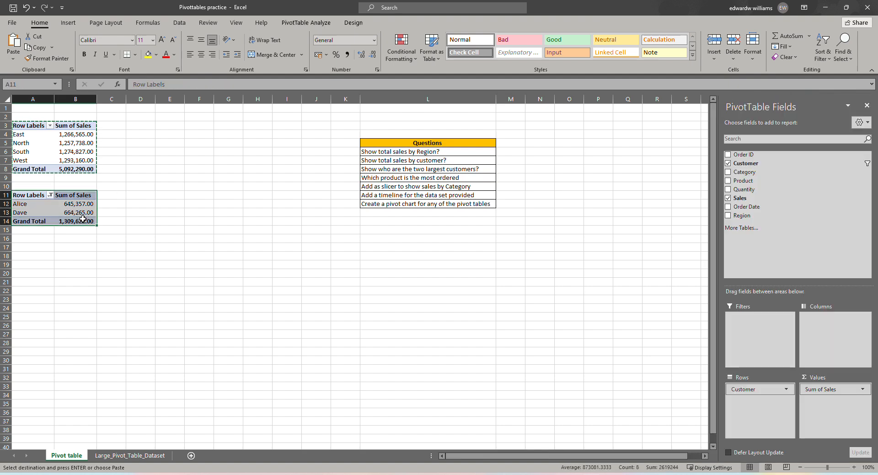
{"action": "left_click", "coordinate": [46, 249]}
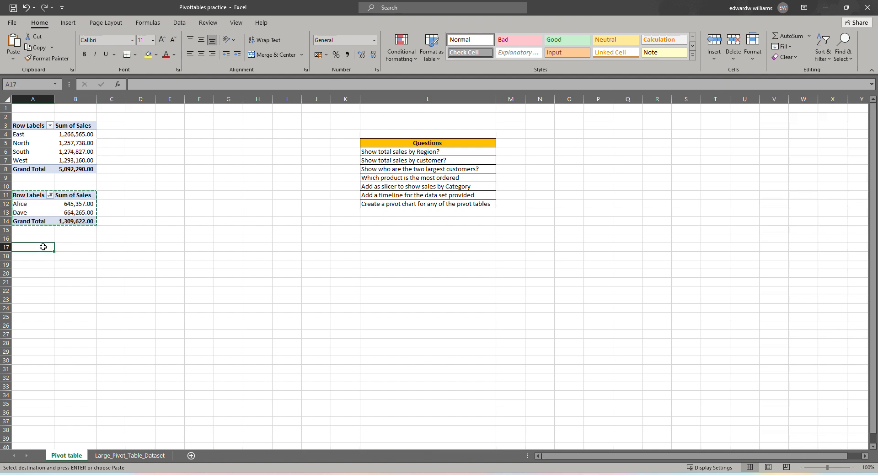
{"action": "key", "text": "ctrl+v"}
- Replace Customer with Product as the row field of the duplicated PivotTable at A17
{"action": "left_click", "coordinate": [41, 255]}
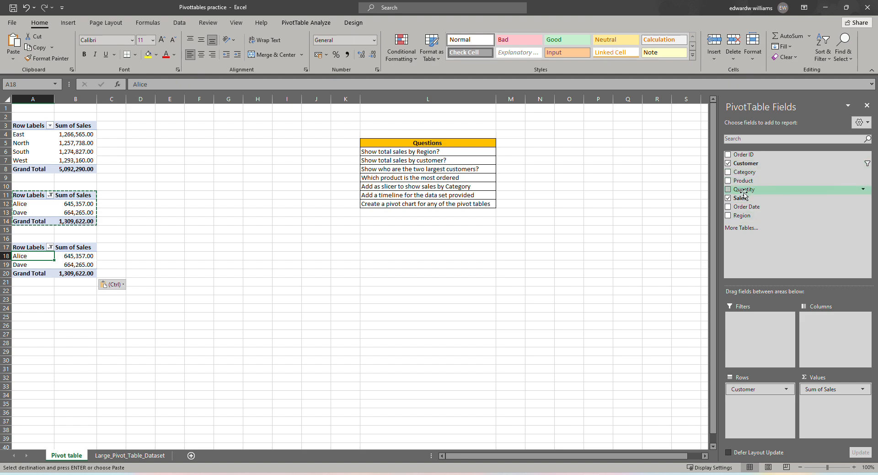
{"action": "left_click_drag", "start_coordinate": [746, 183], "coordinate": [761, 402]}
{"action": "left_click", "coordinate": [787, 389]}
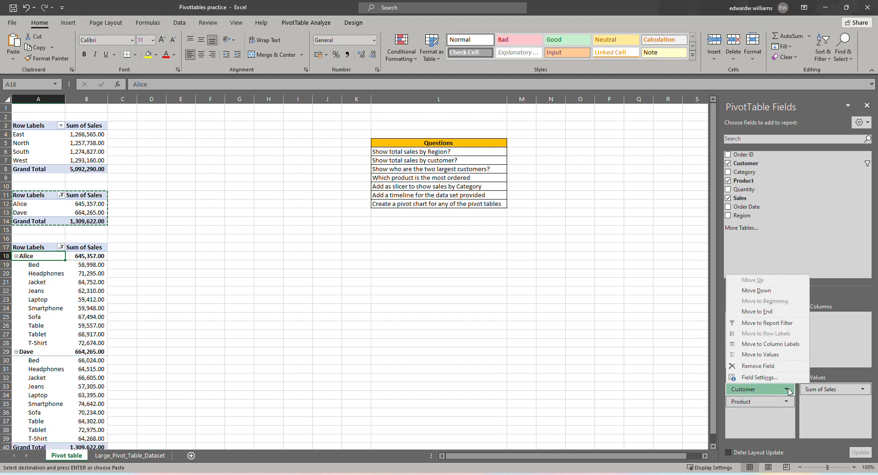
{"action": "left_click", "coordinate": [776, 365]}
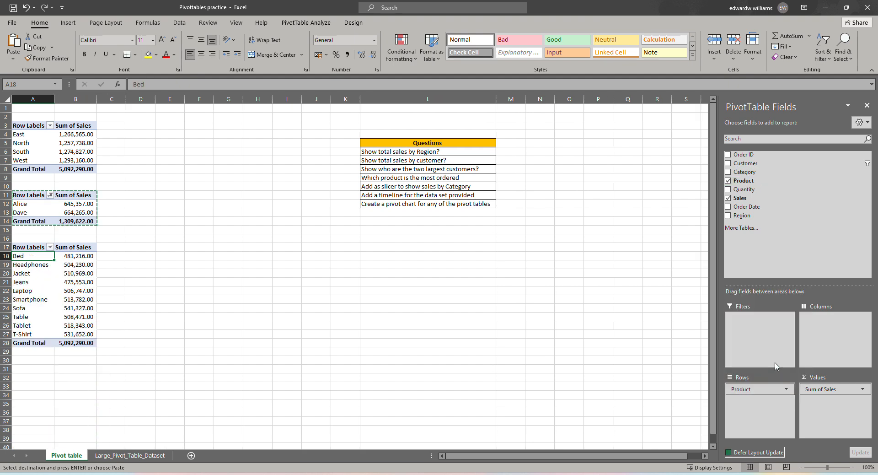
- Replace Sum of Sales with the count of Product as the values of the product PivotTable
{"action": "left_click", "coordinate": [863, 390]}
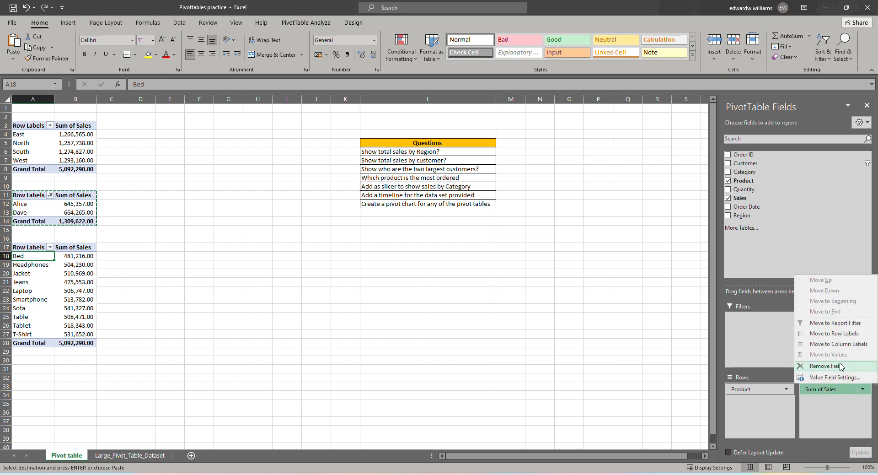
{"action": "left_click", "coordinate": [841, 366]}
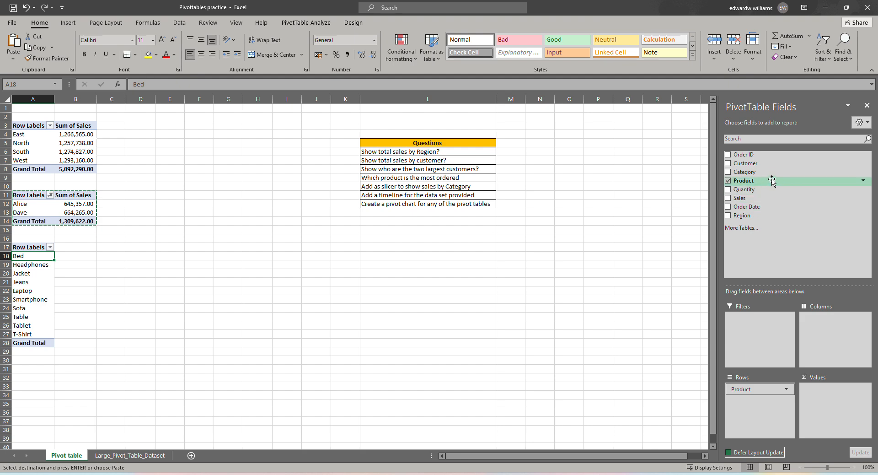
{"action": "left_click_drag", "start_coordinate": [772, 182], "coordinate": [829, 397]}
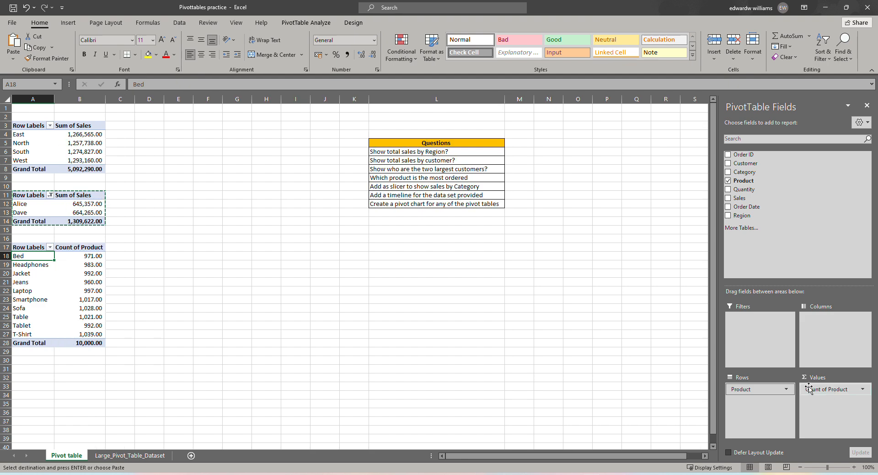
- Review the summary functions in the value field settings of Count of Product, keeping Count
{"action": "left_click", "coordinate": [862, 388]}
{"action": "left_click", "coordinate": [828, 374]}
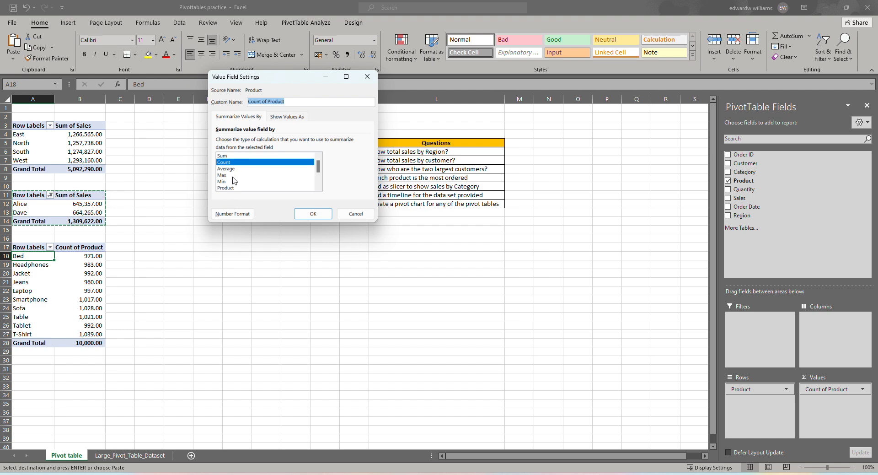
{"action": "left_click_drag", "start_coordinate": [319, 166], "coordinate": [318, 179]}
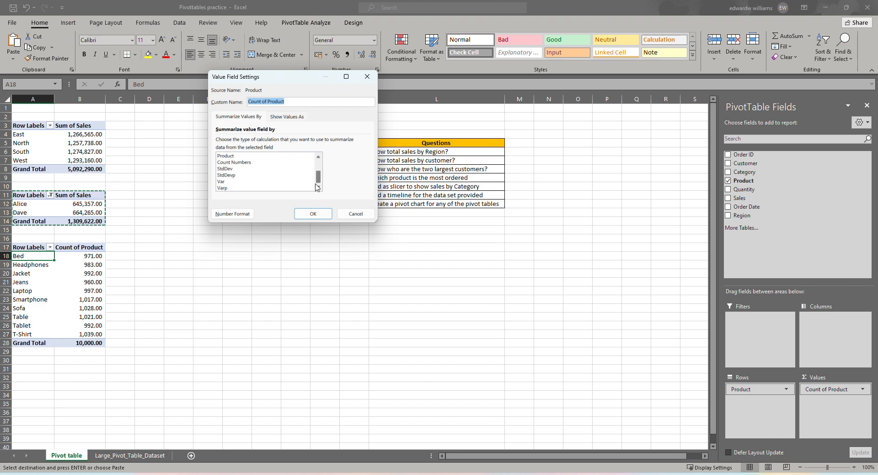
{"action": "scroll", "coordinate": [317, 187], "scroll_direction": "up", "scroll_amount": 2}
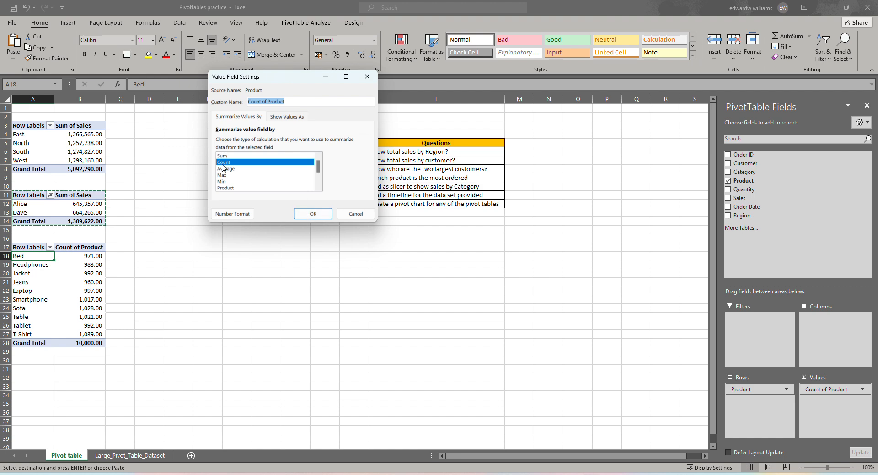
{"action": "left_click", "coordinate": [314, 214]}
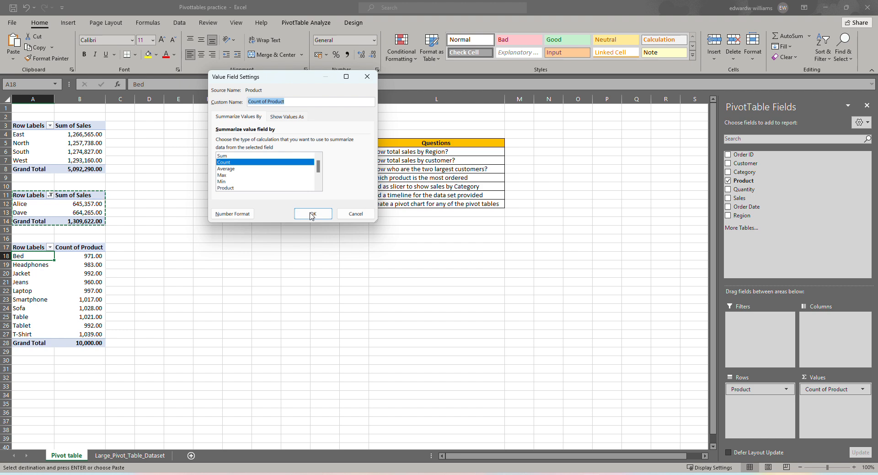
{"action": "left_click", "coordinate": [393, 15]}
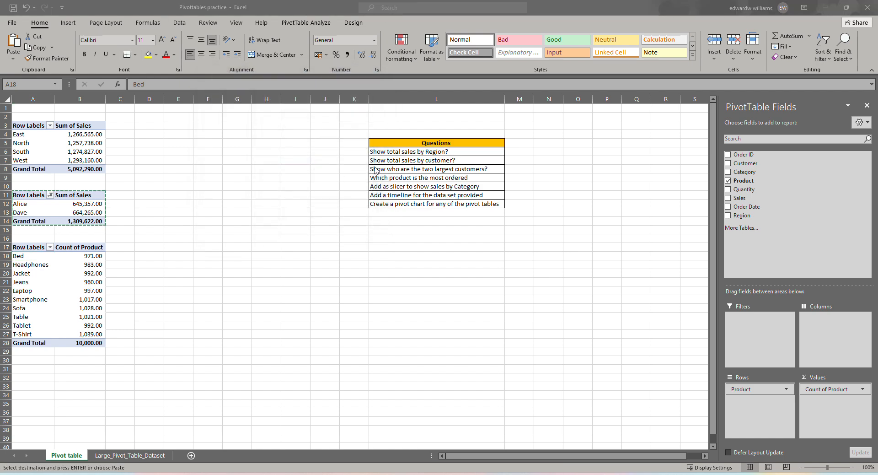
- Add a Category slicer to the sales-by-region PivotTable and place it over columns G to I, between the PivotTables and the questions
{"action": "left_click", "coordinate": [379, 190]}
{"action": "left_click", "coordinate": [380, 188]}
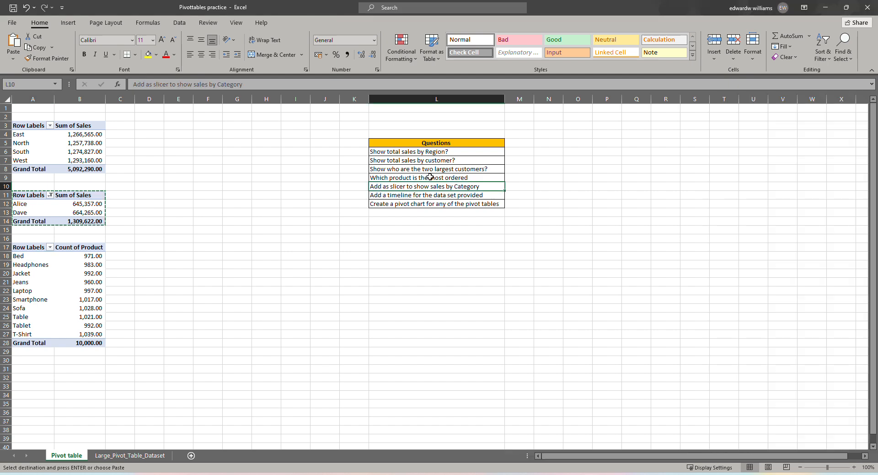
{"action": "left_click", "coordinate": [44, 142]}
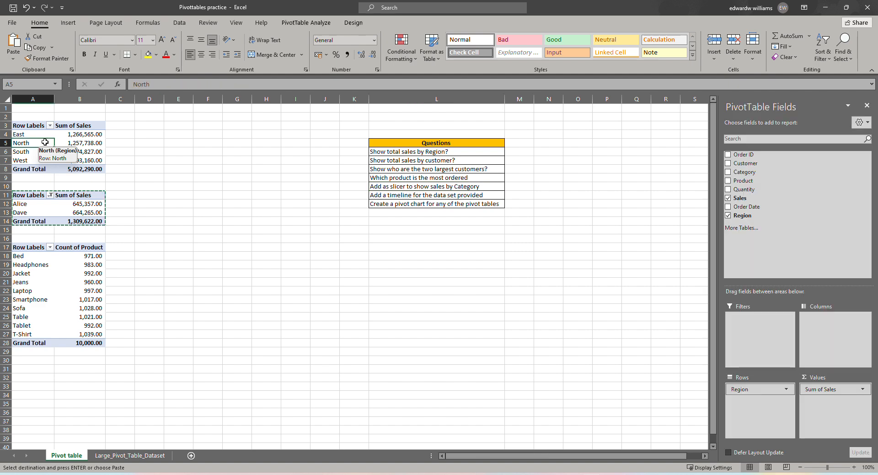
{"action": "right_click", "coordinate": [755, 173]}
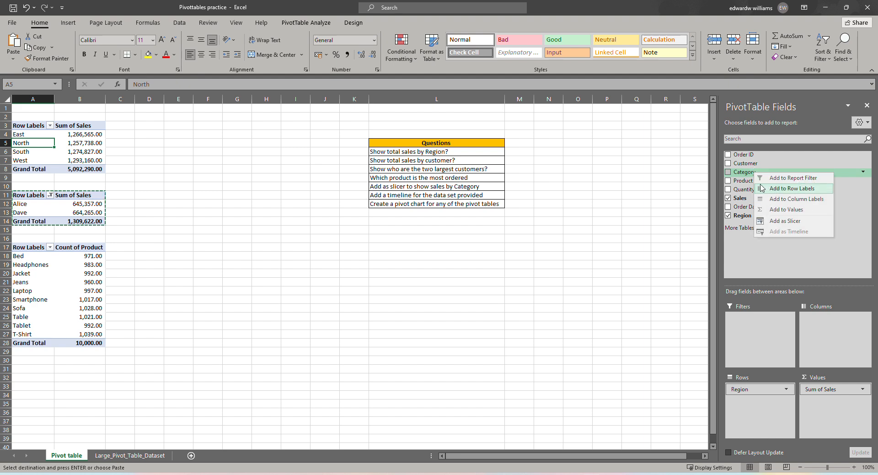
{"action": "left_click", "coordinate": [780, 222]}
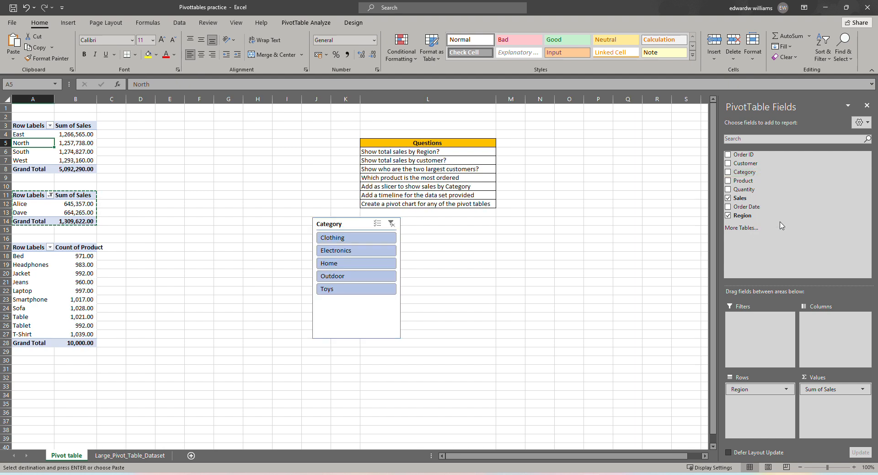
{"action": "left_click_drag", "start_coordinate": [365, 225], "coordinate": [264, 152]}
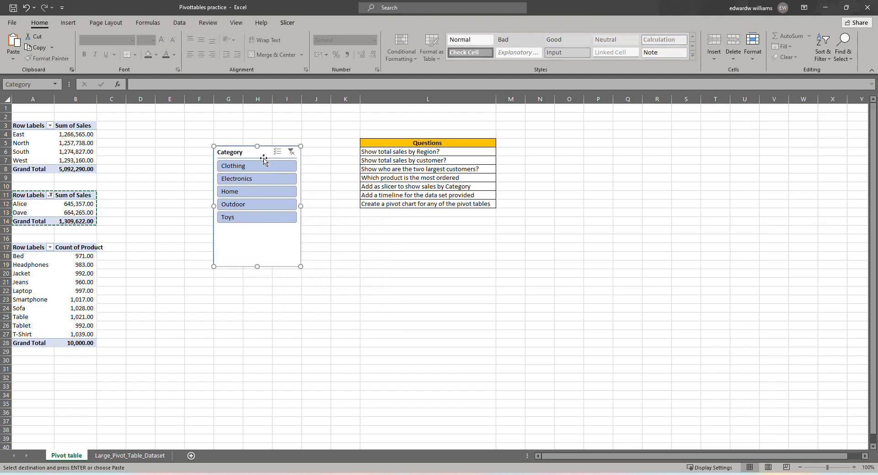
{"action": "left_click_drag", "start_coordinate": [262, 149], "coordinate": [261, 140]}
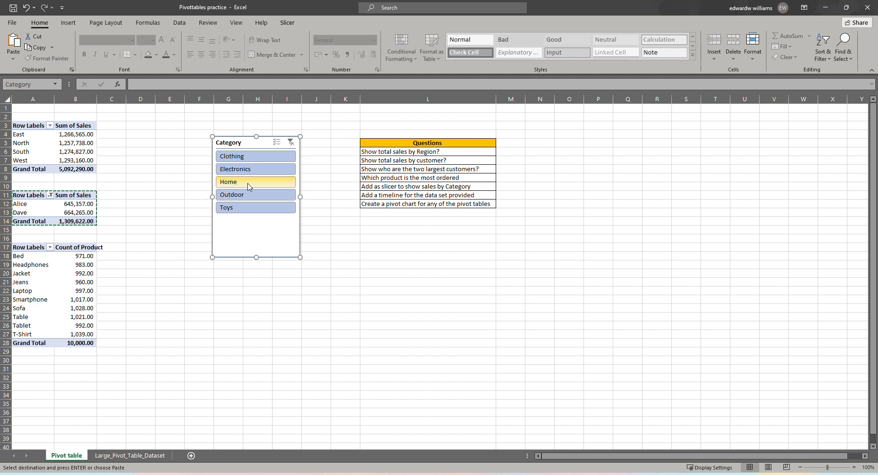
- Try the Category slicer on Electronics plus Clothing using multi-select, and clear the filter
{"action": "left_click", "coordinate": [247, 171]}
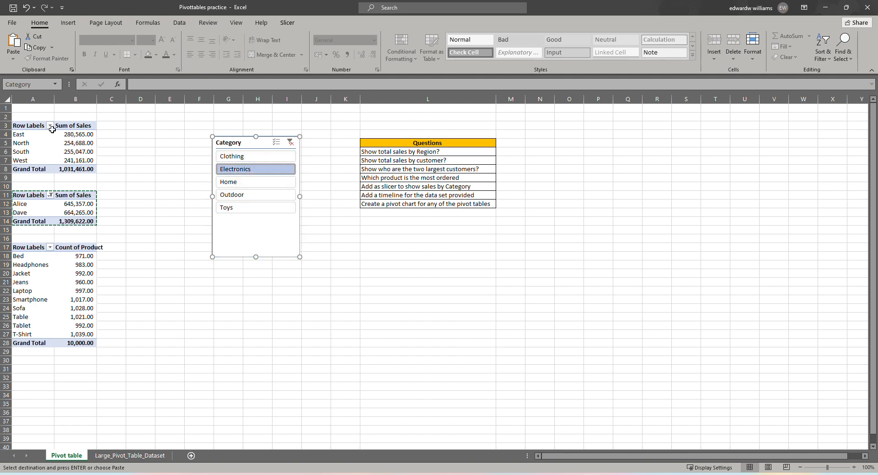
{"action": "left_click", "coordinate": [276, 143]}
{"action": "left_click", "coordinate": [267, 158]}
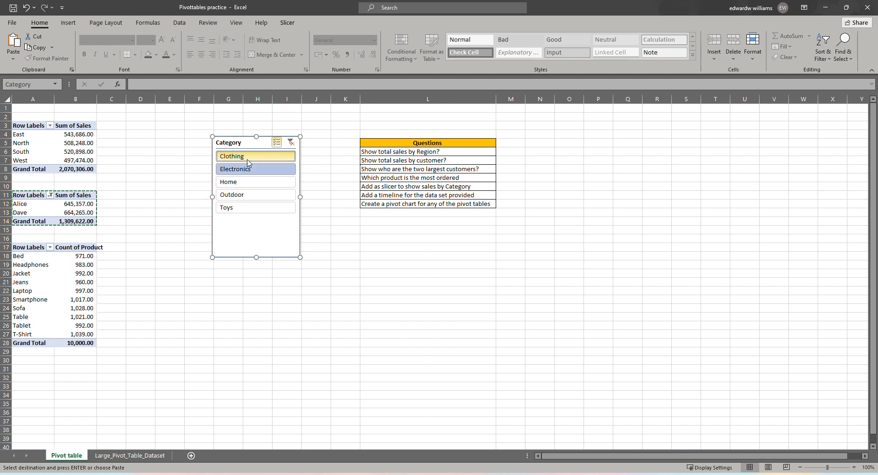
{"action": "left_click", "coordinate": [295, 145]}
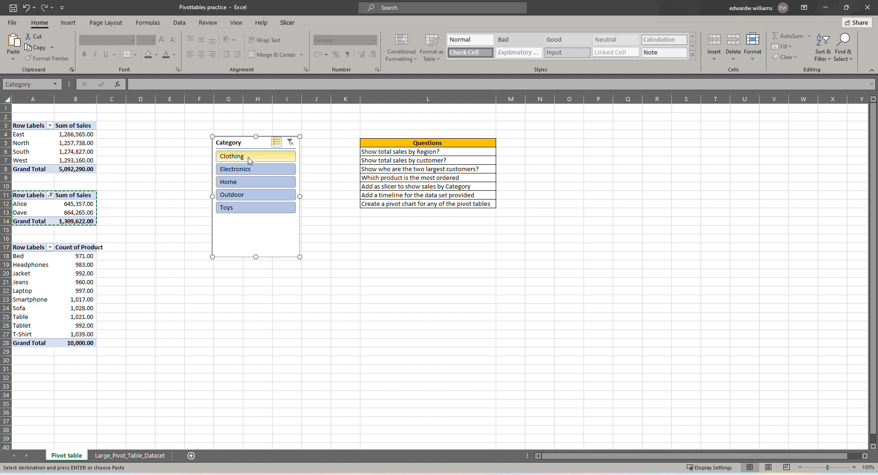
{"action": "left_click_drag", "start_coordinate": [30, 193], "coordinate": [78, 344]}
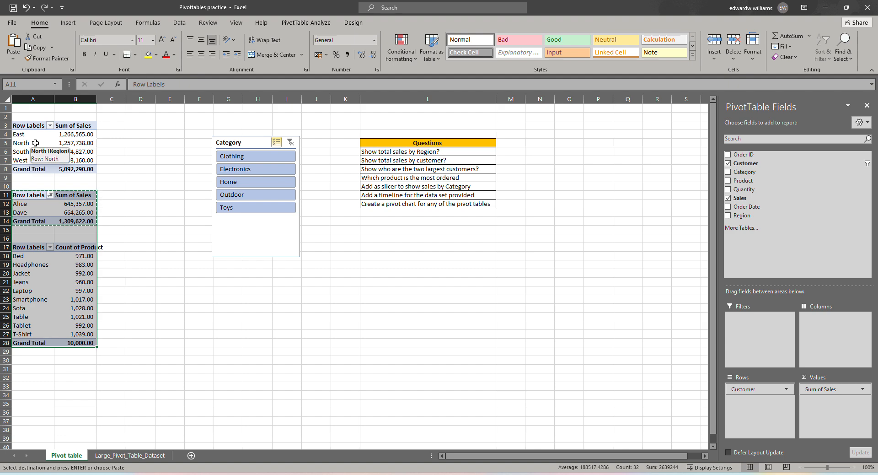
{"action": "left_click", "coordinate": [36, 143]}
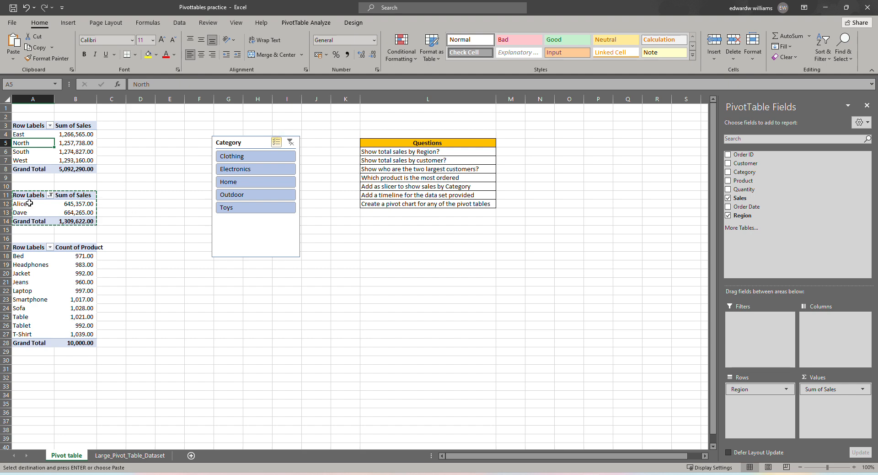
{"action": "left_click_drag", "start_coordinate": [29, 203], "coordinate": [78, 334]}
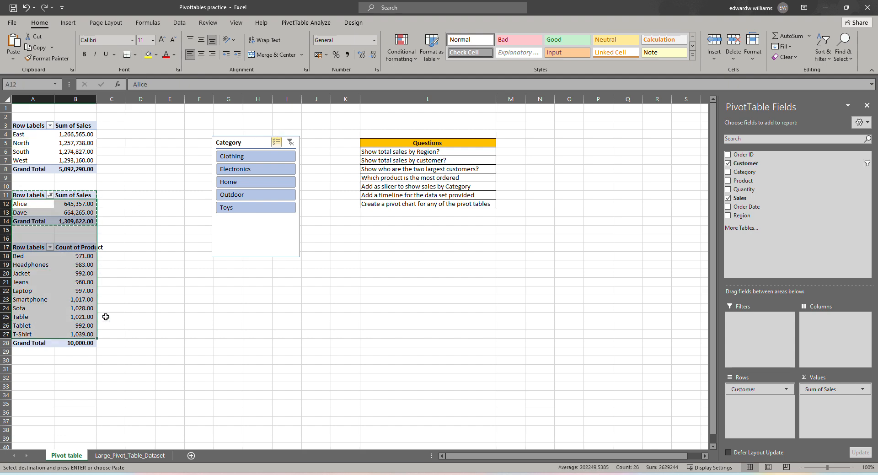
- Connect the Category slicer to PivotTable2 and PivotTable3 in addition to PivotTable1
{"action": "left_click", "coordinate": [247, 141]}
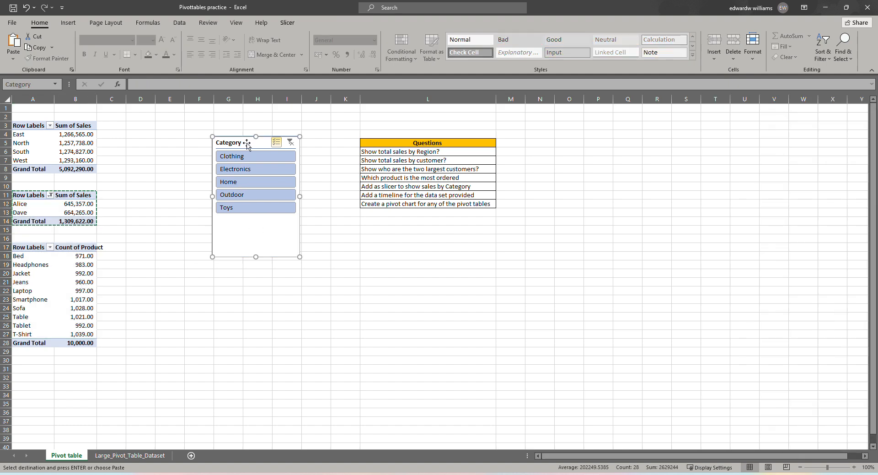
{"action": "left_click", "coordinate": [287, 23]}
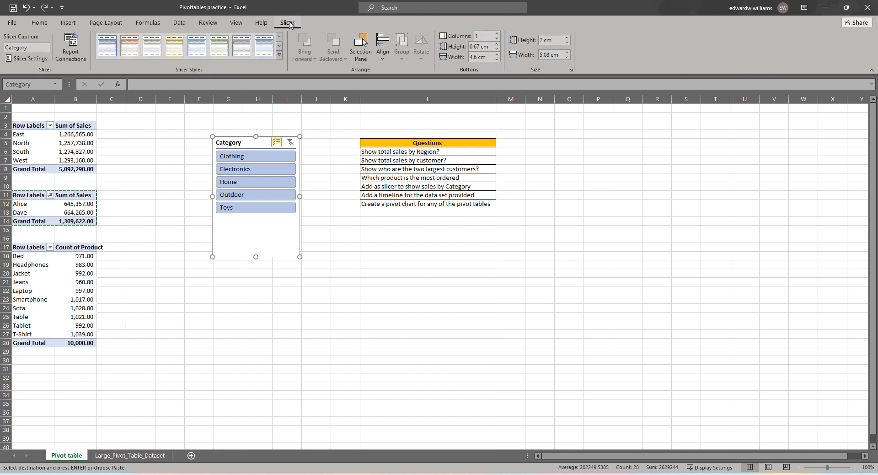
{"action": "left_click", "coordinate": [69, 55]}
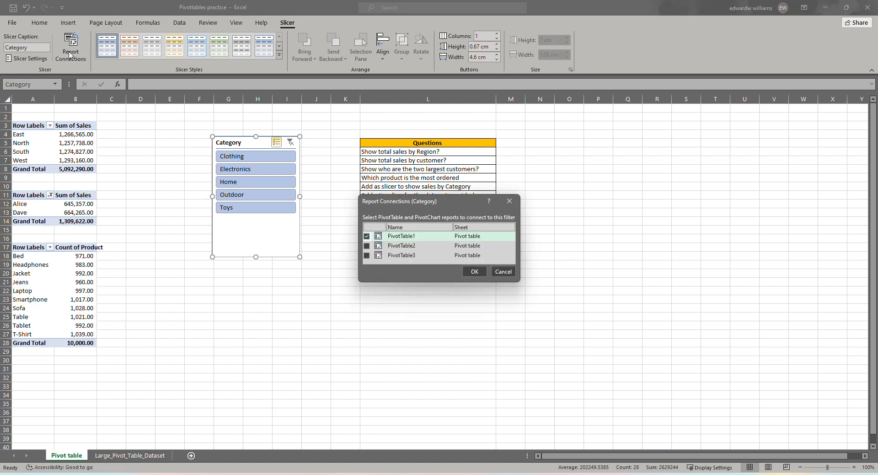
{"action": "left_click", "coordinate": [366, 246]}
{"action": "left_click", "coordinate": [366, 256]}
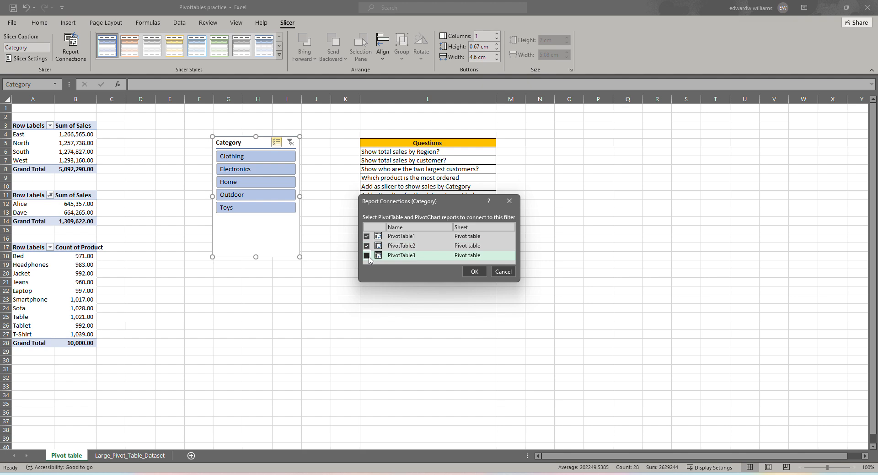
{"action": "left_click", "coordinate": [475, 272]}
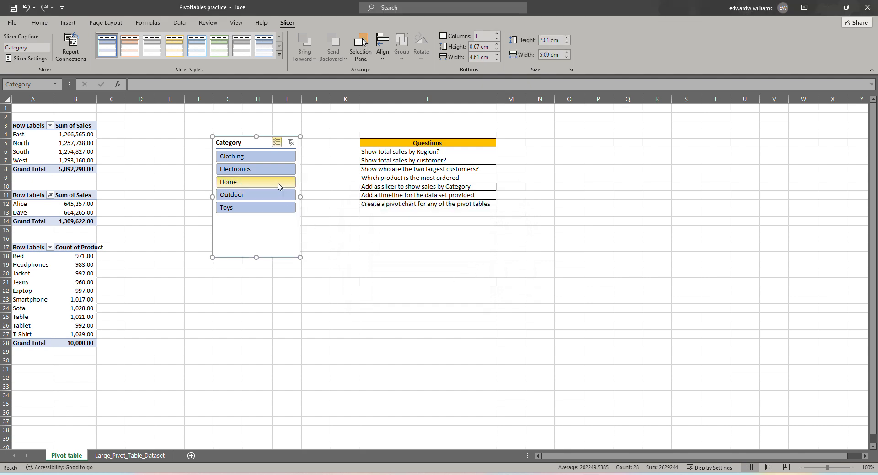
- Try the Category slicer with Home and Toys deselected, and clear the filter with multi-select turned off
{"action": "left_click", "coordinate": [258, 183], "text": "ctrl"}
{"action": "left_click", "coordinate": [259, 208], "text": "ctrl"}
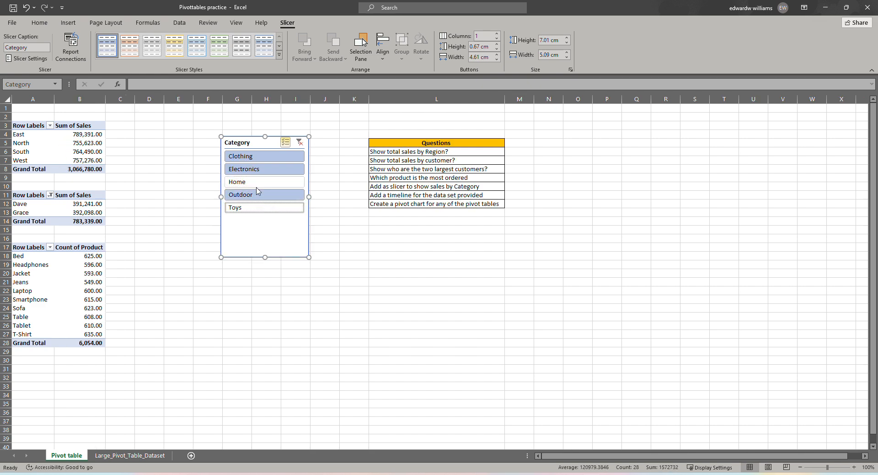
{"action": "left_click", "coordinate": [257, 169]}
{"action": "left_click", "coordinate": [289, 156]}
{"action": "left_click", "coordinate": [301, 142]}
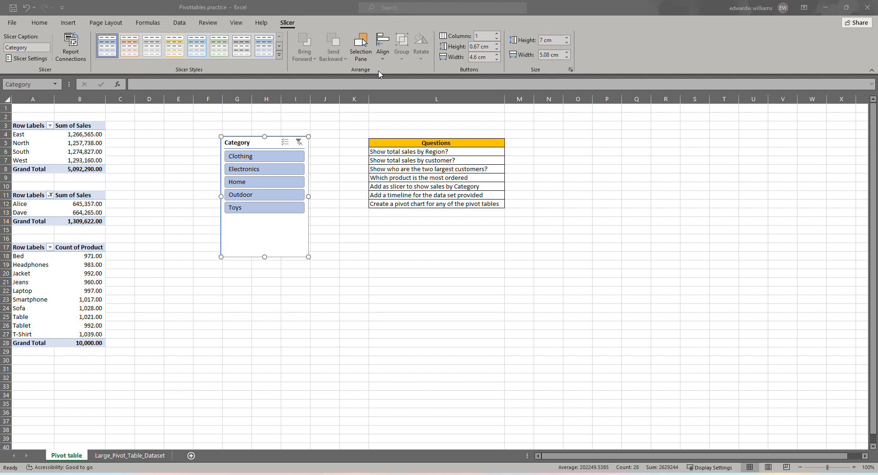
- Check the Order Date column in the dataset, and add an Order Date timeline to the sales-by-region PivotTable, placed below the Questions table
{"action": "left_click", "coordinate": [388, 197]}
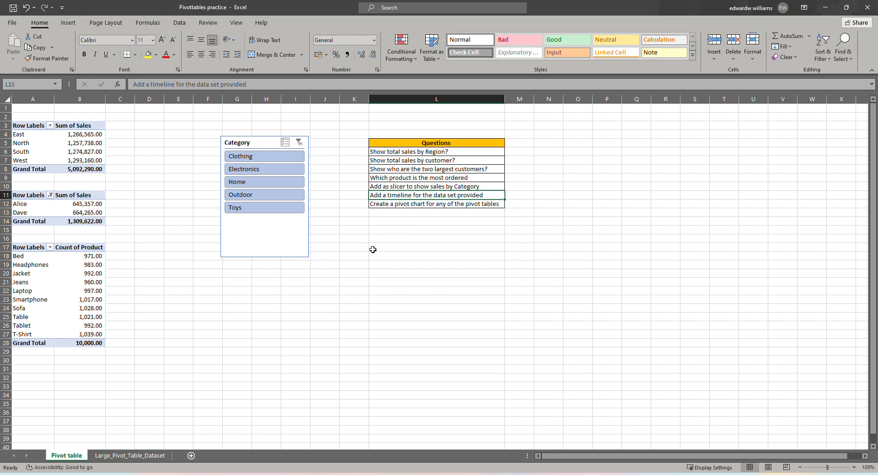
{"action": "left_click", "coordinate": [34, 145]}
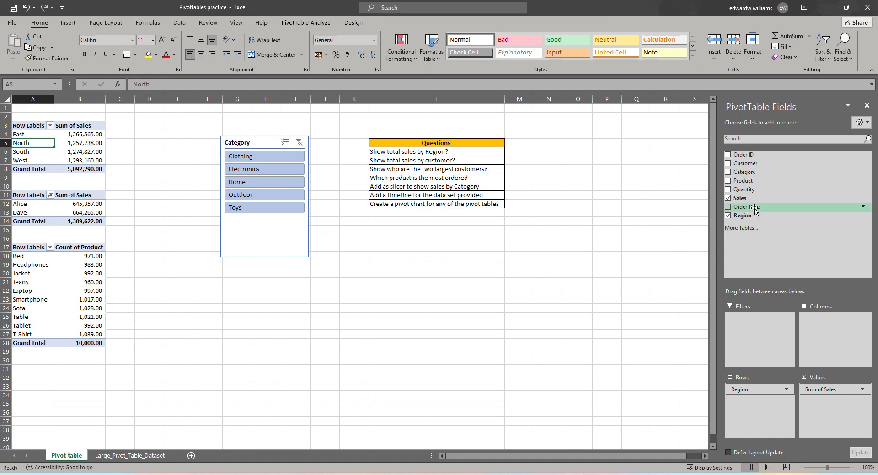
{"action": "left_click", "coordinate": [119, 456]}
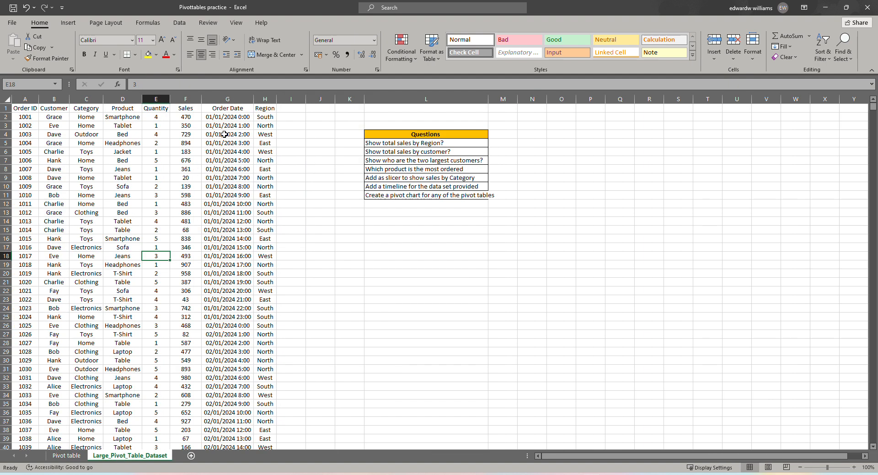
{"action": "left_click_drag", "start_coordinate": [223, 136], "coordinate": [231, 153]}
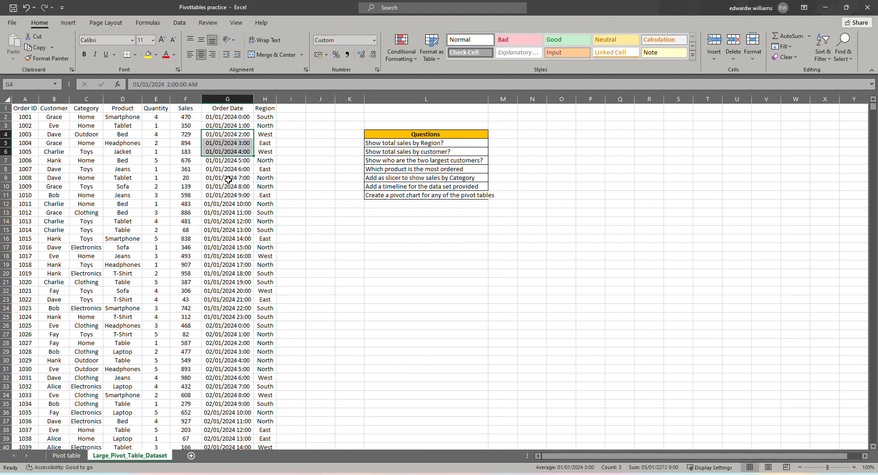
{"action": "scroll", "coordinate": [105, 423], "scroll_direction": "down", "scroll_amount": 2}
{"action": "left_click", "coordinate": [78, 456]}
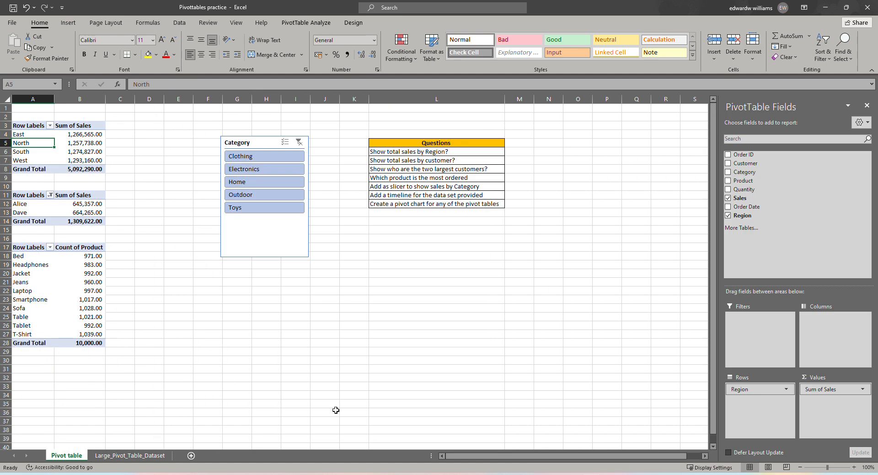
{"action": "right_click", "coordinate": [755, 211]}
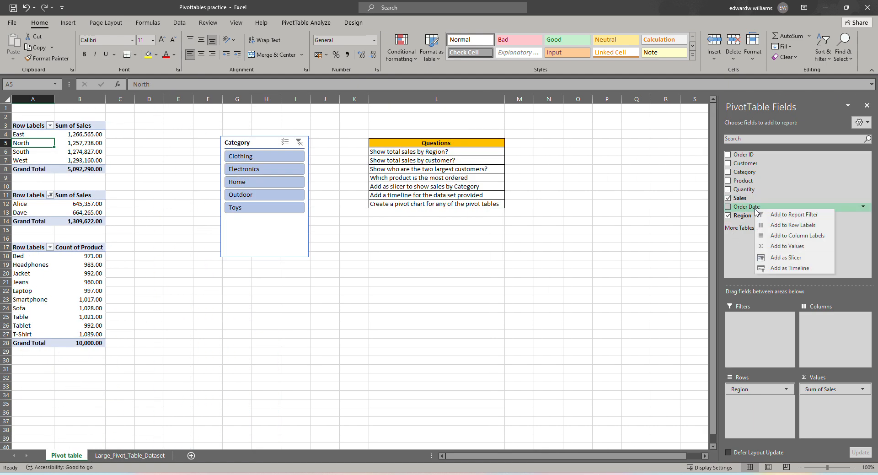
{"action": "left_click", "coordinate": [777, 268]}
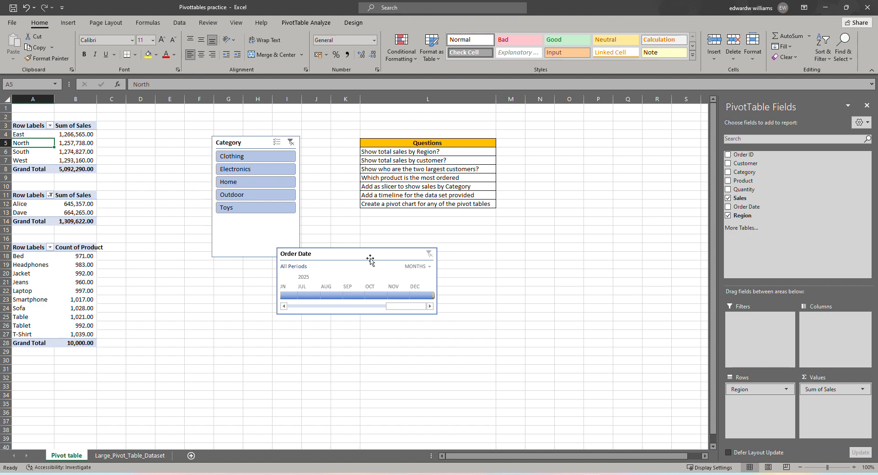
{"action": "left_click_drag", "start_coordinate": [370, 260], "coordinate": [434, 252]}
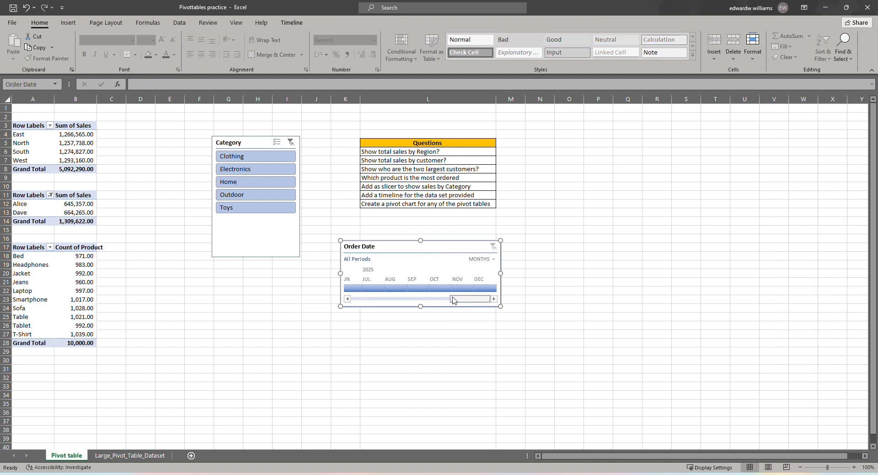
- Try the Order Date timeline on Feb 2024, Feb - Jun 2024 and Aug 2024, and clear the filter
{"action": "left_click_drag", "start_coordinate": [453, 299], "coordinate": [368, 303]}
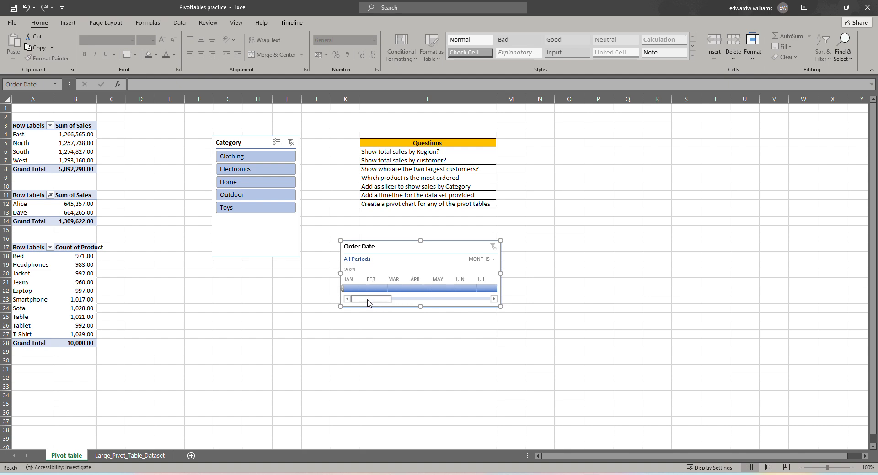
{"action": "left_click", "coordinate": [378, 289]}
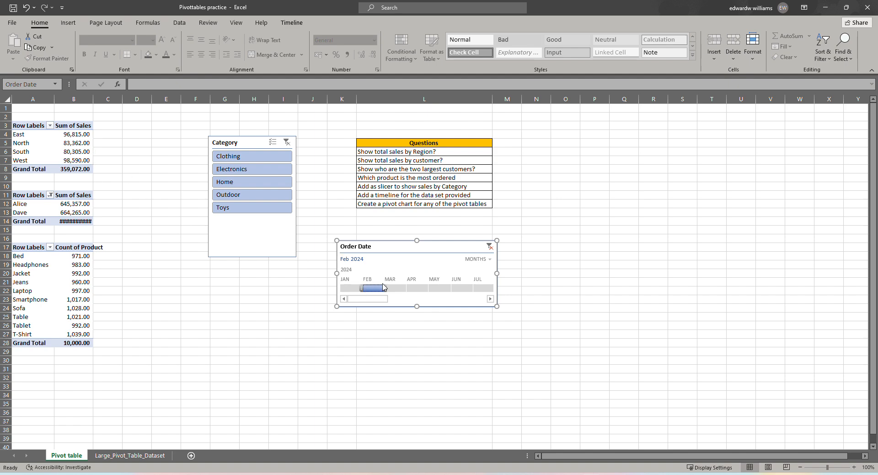
{"action": "left_click_drag", "start_coordinate": [384, 287], "coordinate": [473, 288]}
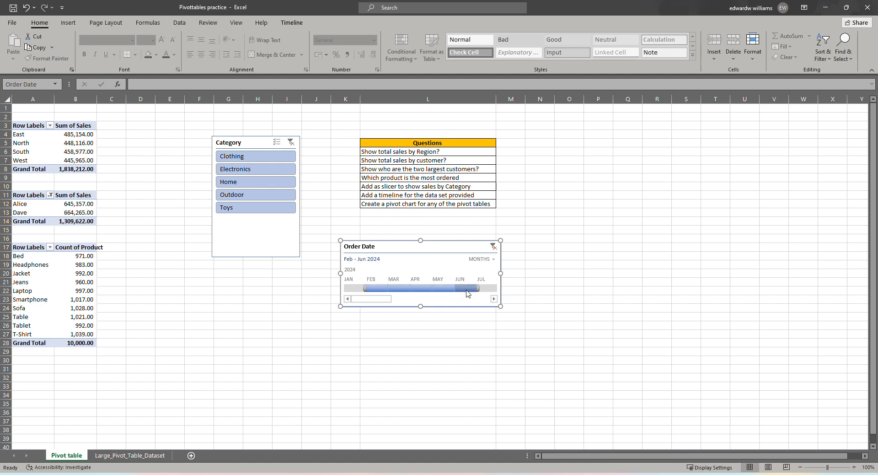
{"action": "left_click_drag", "start_coordinate": [373, 299], "coordinate": [395, 299]}
{"action": "left_click", "coordinate": [388, 288]}
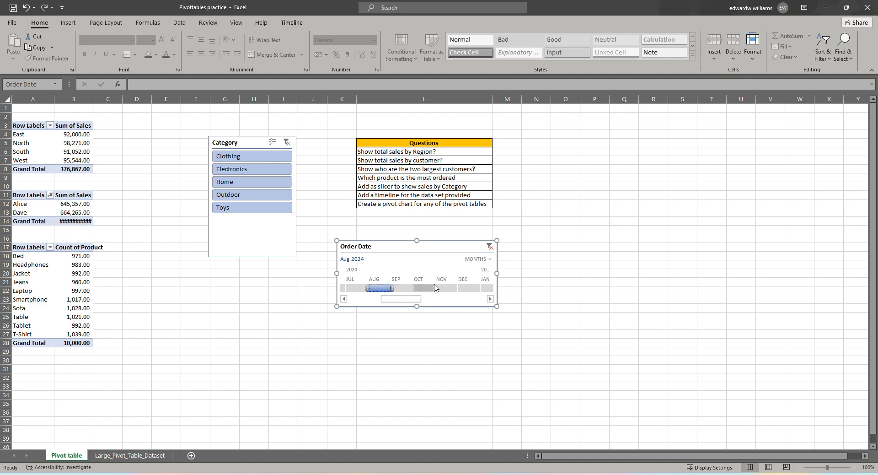
{"action": "left_click", "coordinate": [489, 248]}
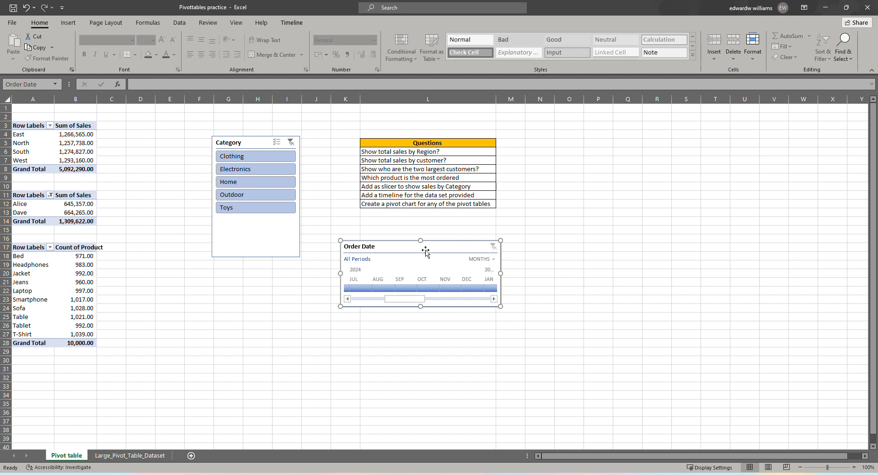
- Connect the Order Date timeline to PivotTable2 and PivotTable3 in addition to PivotTable1
{"action": "left_click", "coordinate": [292, 23]}
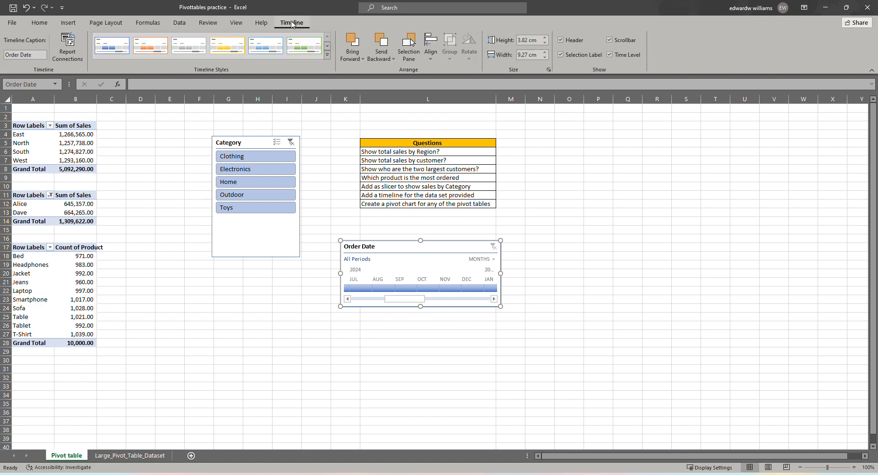
{"action": "left_click", "coordinate": [64, 47]}
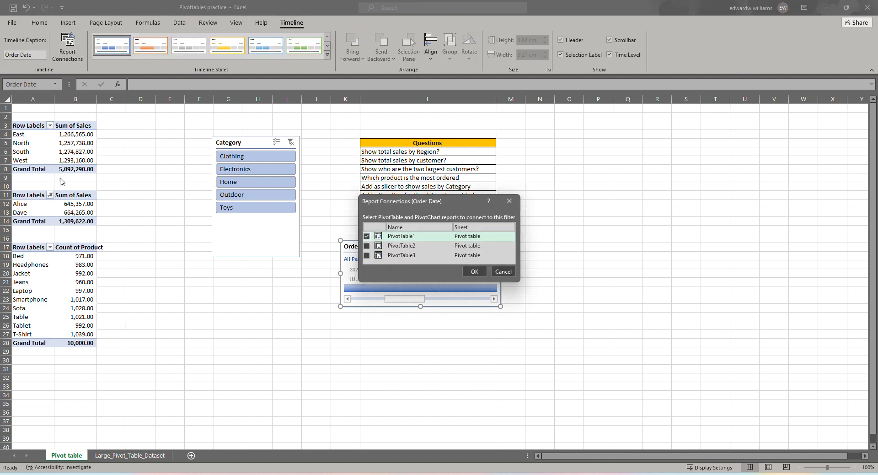
{"action": "left_click", "coordinate": [366, 245]}
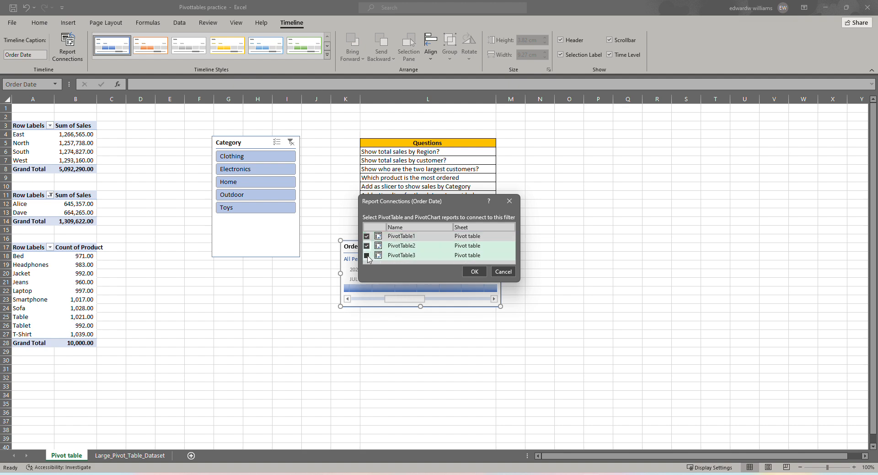
{"action": "left_click", "coordinate": [367, 256]}
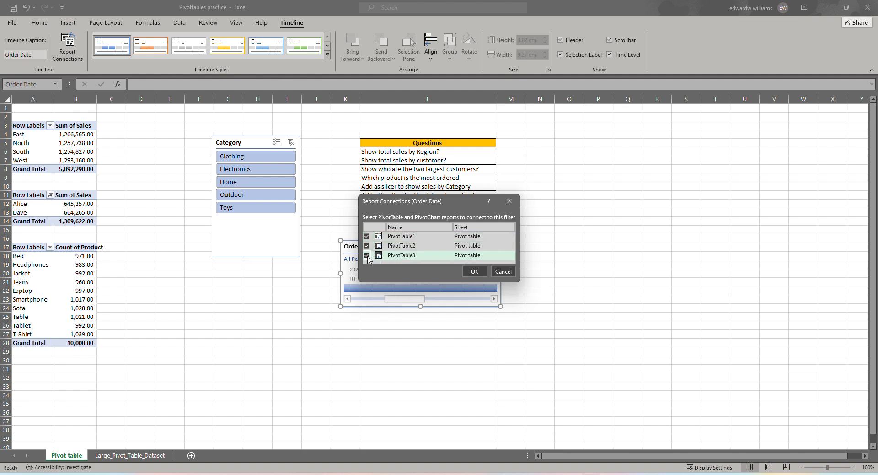
{"action": "left_click", "coordinate": [473, 272]}
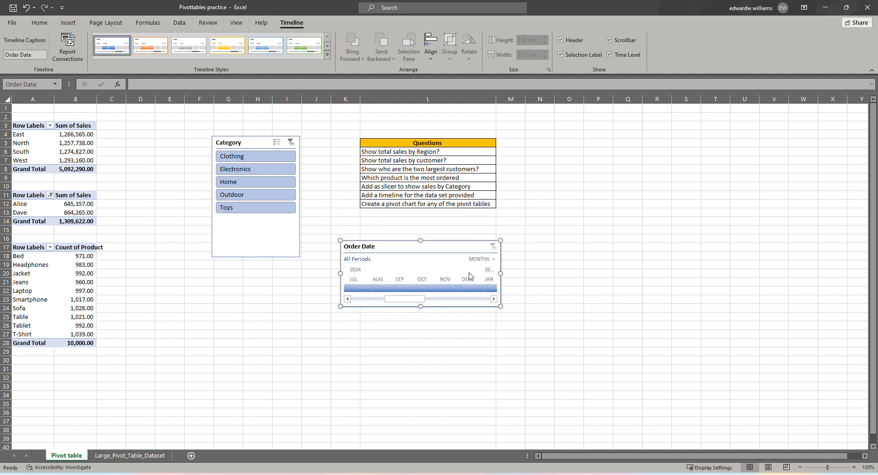
- Try filtering the connected PivotTables to Oct 2024 with the Order Date timeline, and clear the filter
{"action": "left_click", "coordinate": [359, 289]}
{"action": "left_click_drag", "start_coordinate": [359, 288], "coordinate": [438, 290]}
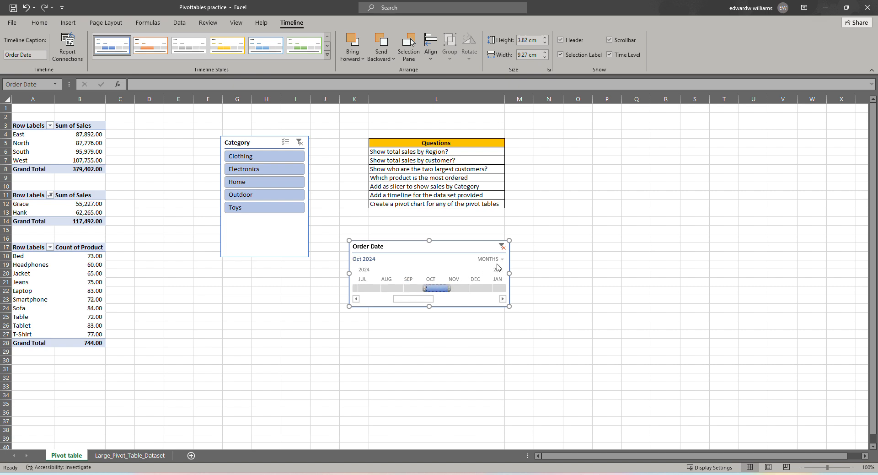
{"action": "left_click", "coordinate": [502, 247]}
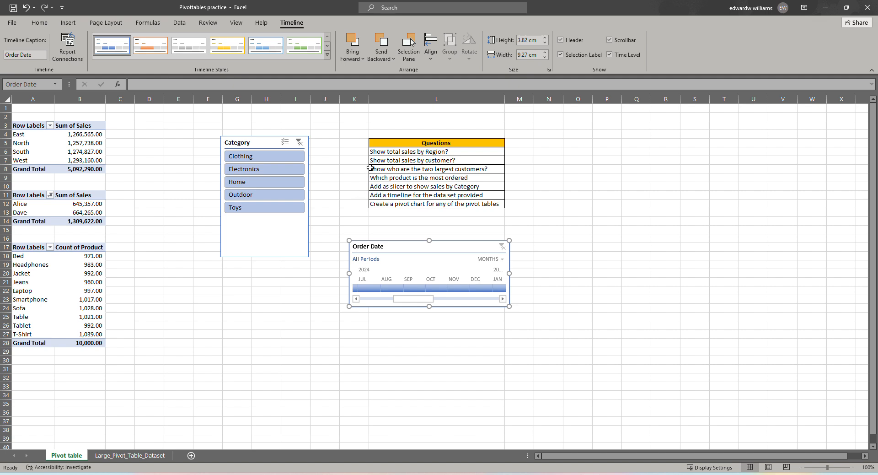
{"action": "left_click", "coordinate": [388, 17]}
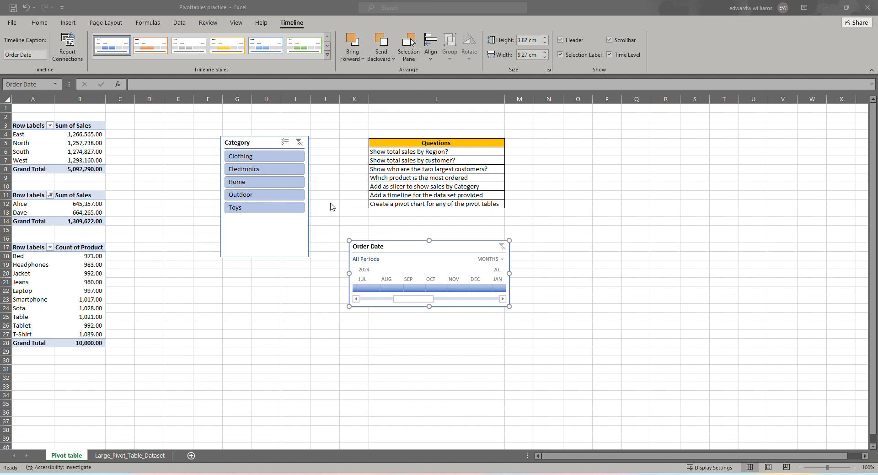
- Insert a Clustered Column PivotChart for the sales-by-region PivotTable and place it below the Category slicer, beside the product PivotTable
{"action": "left_click", "coordinate": [42, 143]}
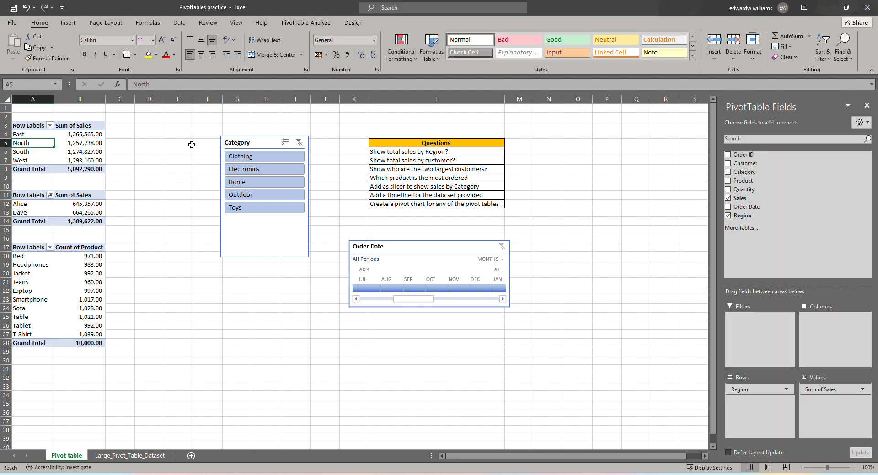
{"action": "left_click", "coordinate": [303, 23]}
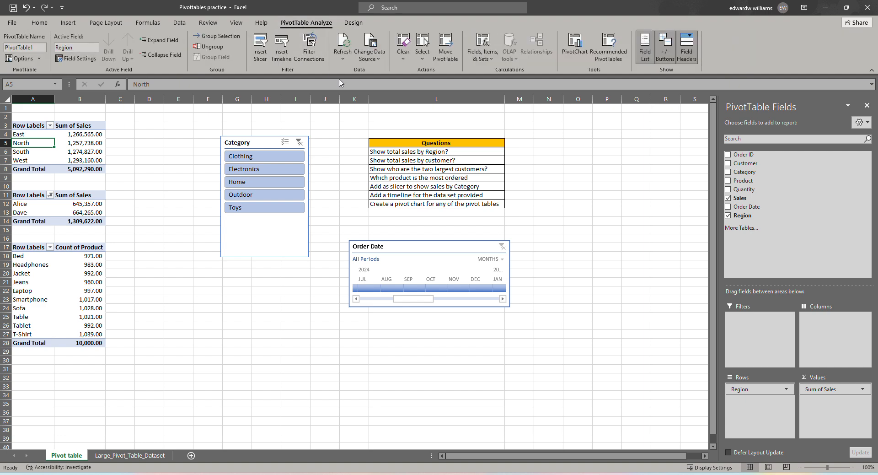
{"action": "left_click", "coordinate": [582, 56]}
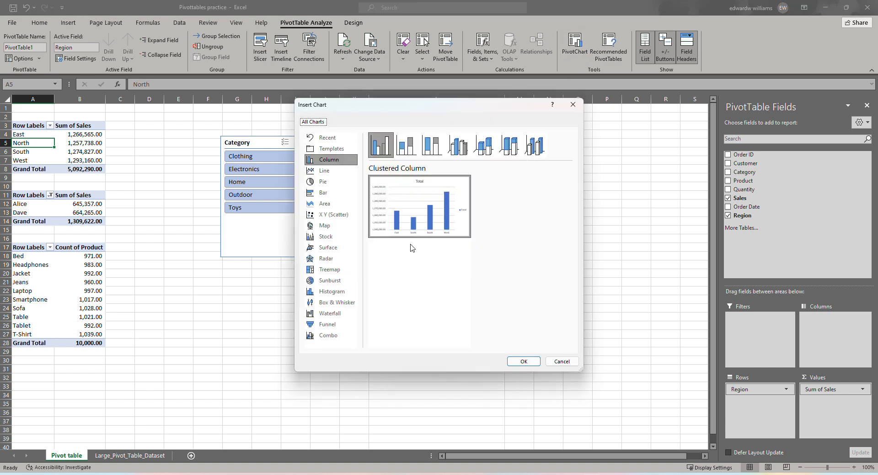
{"action": "mouse_move", "coordinate": [420, 228]}
{"action": "left_click", "coordinate": [524, 361]}
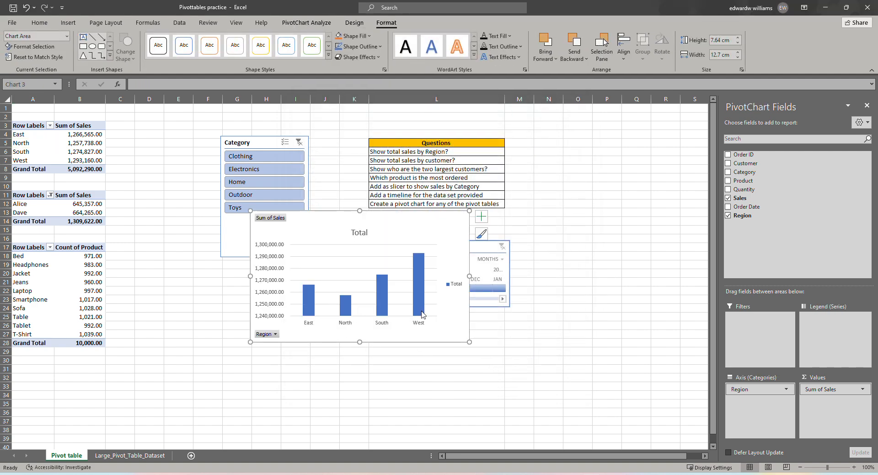
{"action": "left_click_drag", "start_coordinate": [453, 330], "coordinate": [349, 423]}
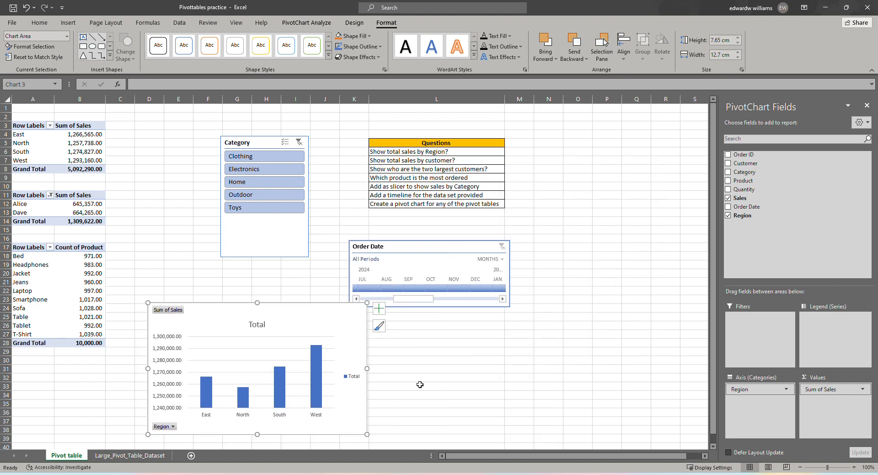
{"action": "left_click_drag", "start_coordinate": [337, 314], "coordinate": [325, 324]}
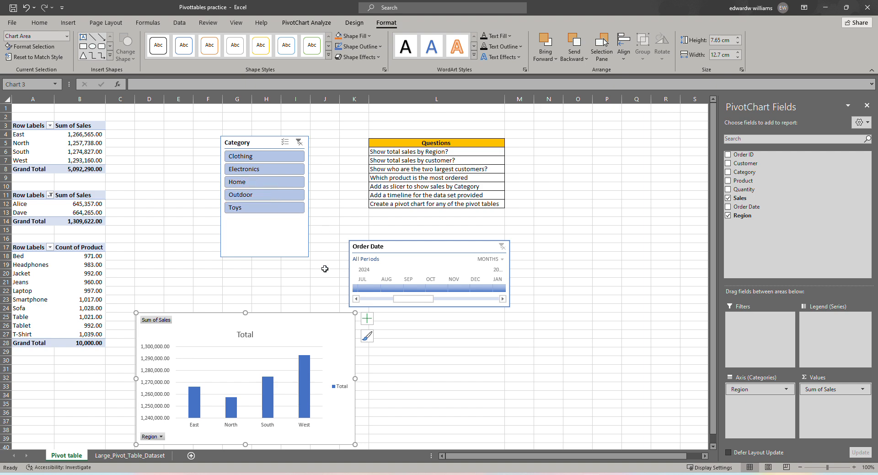
- Filter the PivotTables and the region PivotChart to the Electronics category and Aug 2024 using the slicer and timeline
{"action": "left_click", "coordinate": [248, 171]}
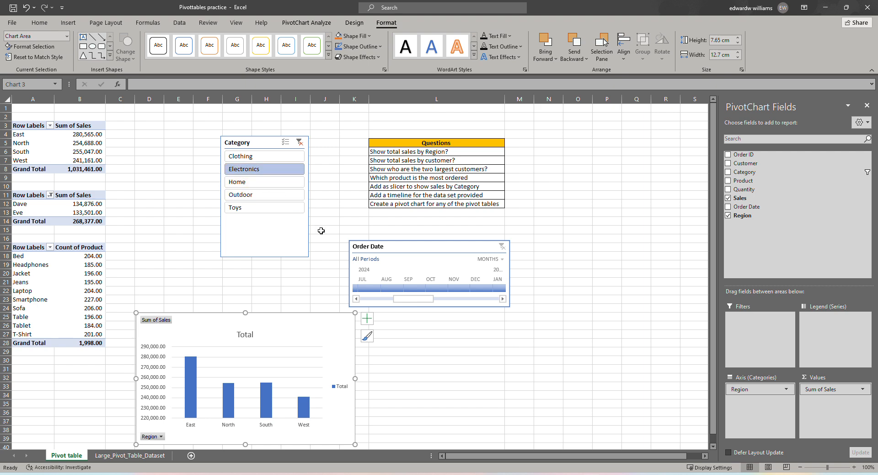
{"action": "left_click", "coordinate": [395, 288]}
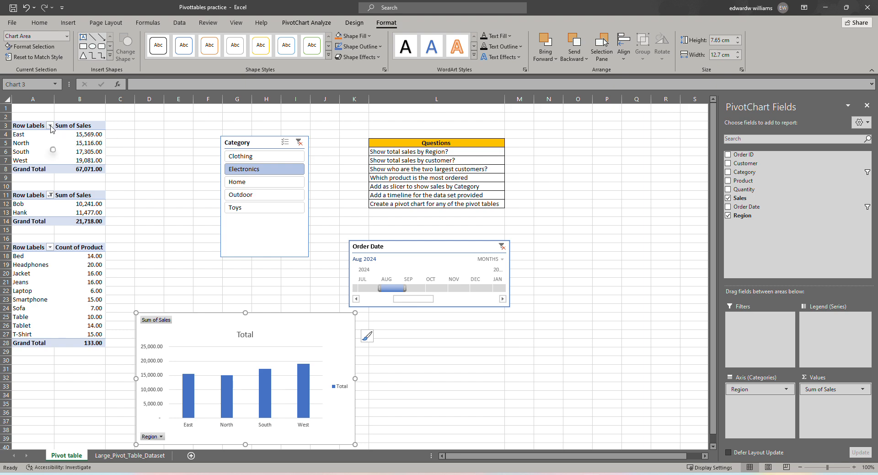
- Sort the regions in the sales-by-region PivotTable in descending order by Sum of Sales
{"action": "left_click", "coordinate": [51, 127]}
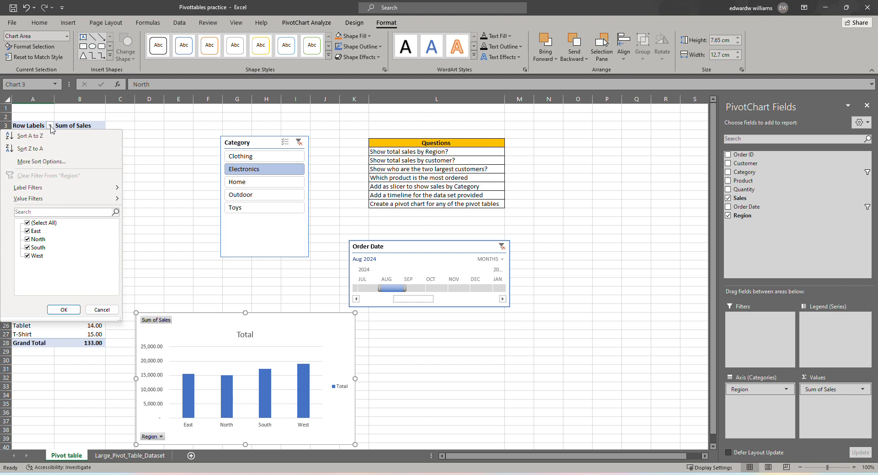
{"action": "left_click", "coordinate": [68, 164]}
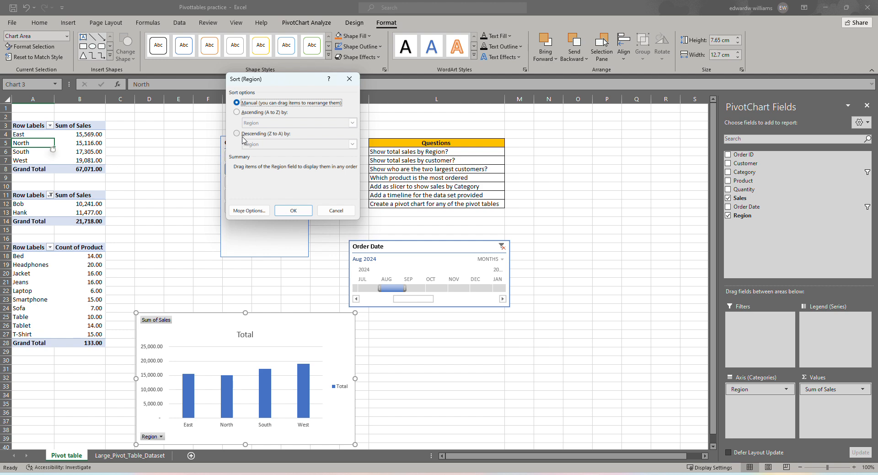
{"action": "left_click", "coordinate": [248, 136]}
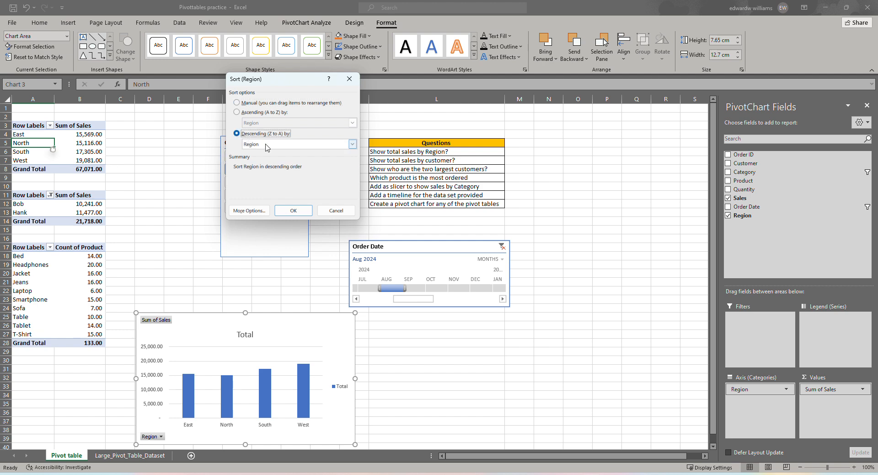
{"action": "left_click", "coordinate": [266, 145]}
{"action": "left_click", "coordinate": [264, 160]}
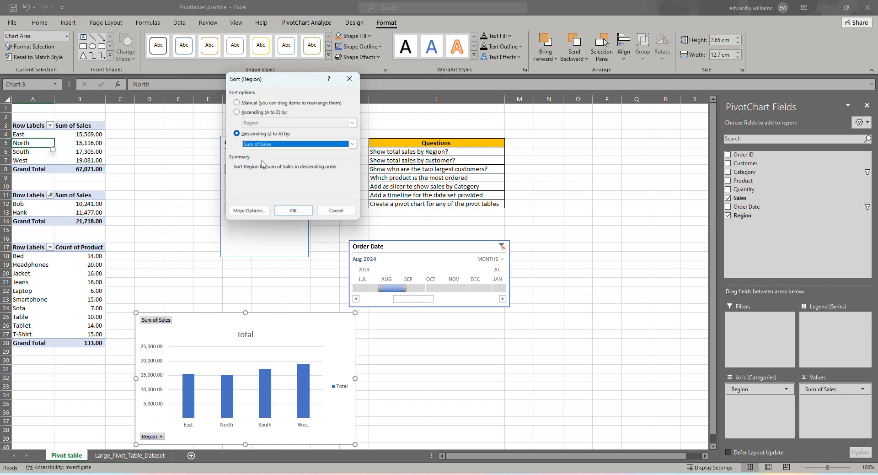
{"action": "left_click", "coordinate": [293, 211]}
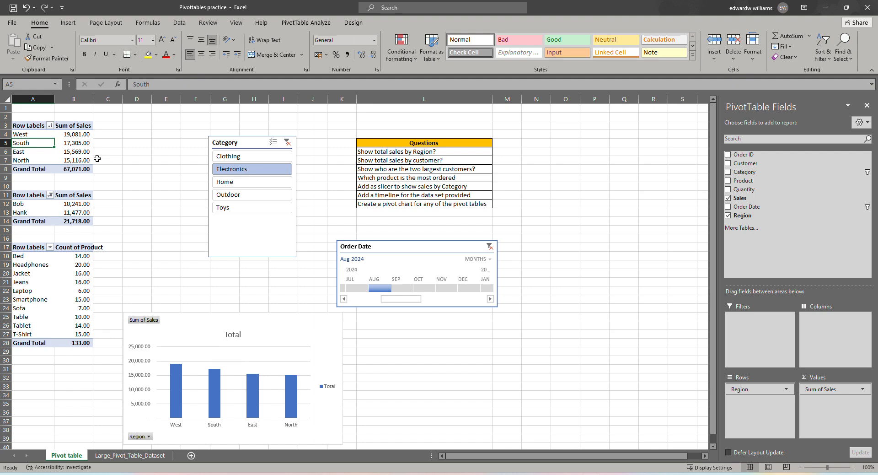
- Try the Category slicer on Clothing and Home with the sorted PivotChart, and clear the category filter
{"action": "left_click", "coordinate": [233, 157]}
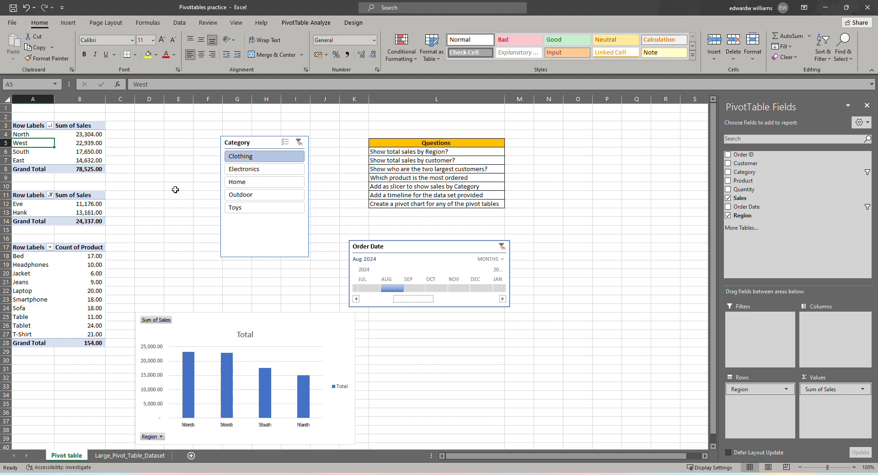
{"action": "left_click", "coordinate": [257, 186]}
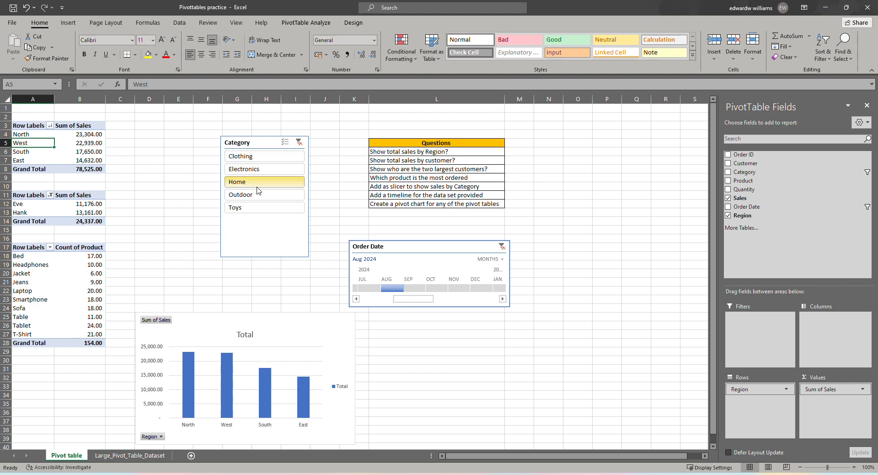
{"action": "left_click", "coordinate": [300, 143]}
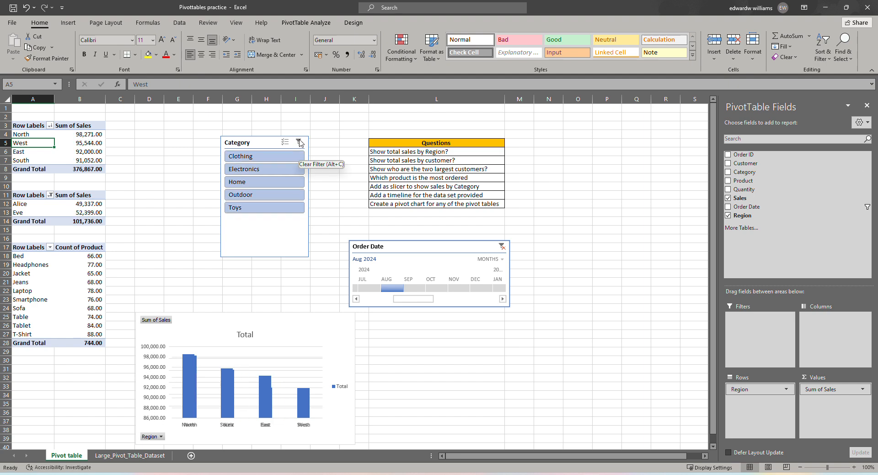